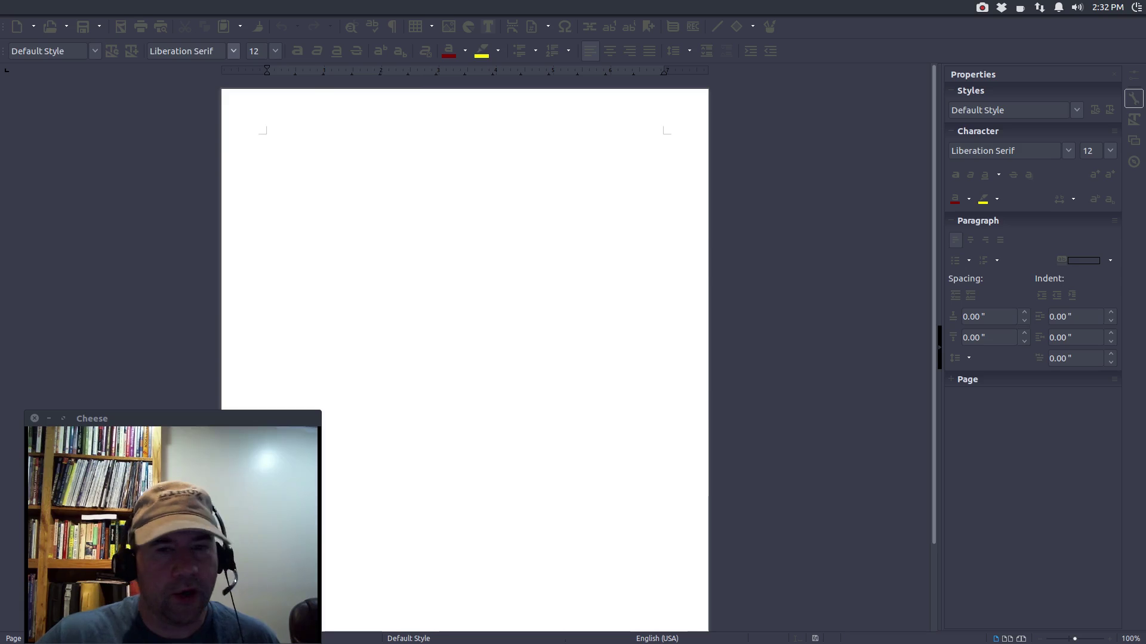
Step: Move the package manager window aside and then close it
{"action": "key", "text": "alt+Tab"}
{"action": "left_click_drag", "start_coordinate": [629, 110], "coordinate": [732, 23]}
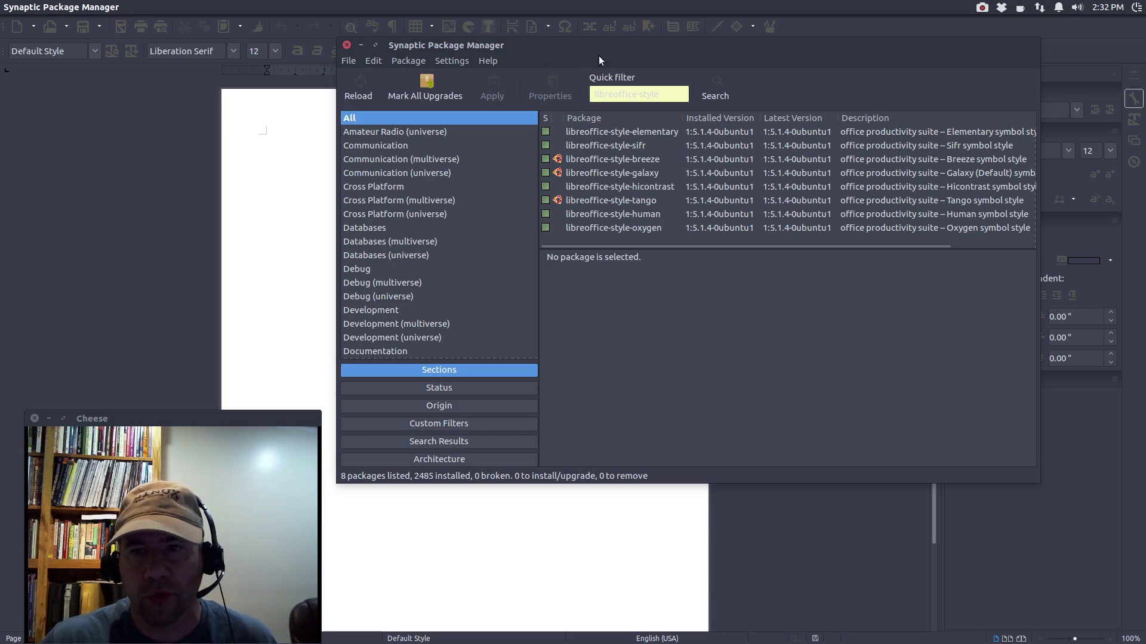
{"action": "left_click", "coordinate": [361, 45]}
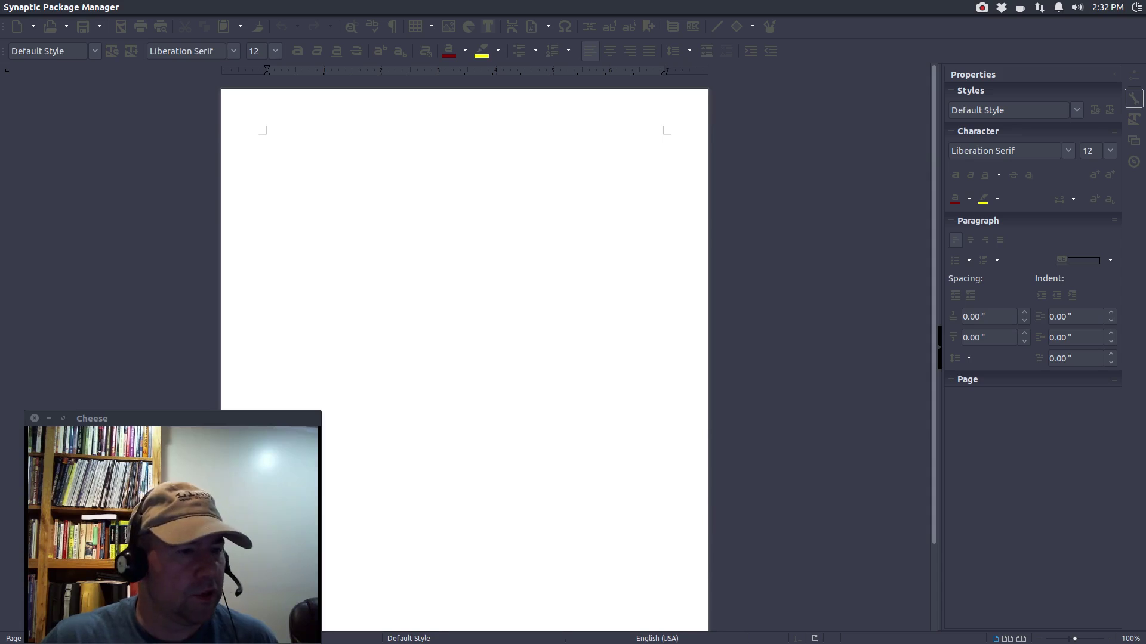
Step: Choose Oxygen as the icon style in Tools › Options › View and apply it
{"action": "mouse_move", "coordinate": [297, 10]}
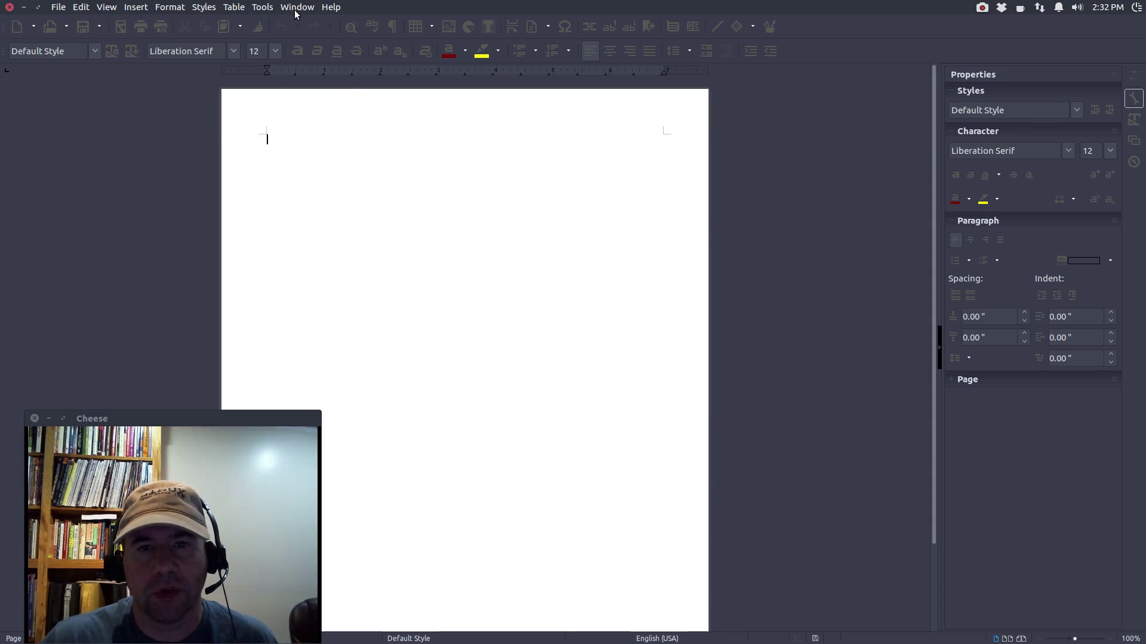
{"action": "left_click", "coordinate": [213, 8]}
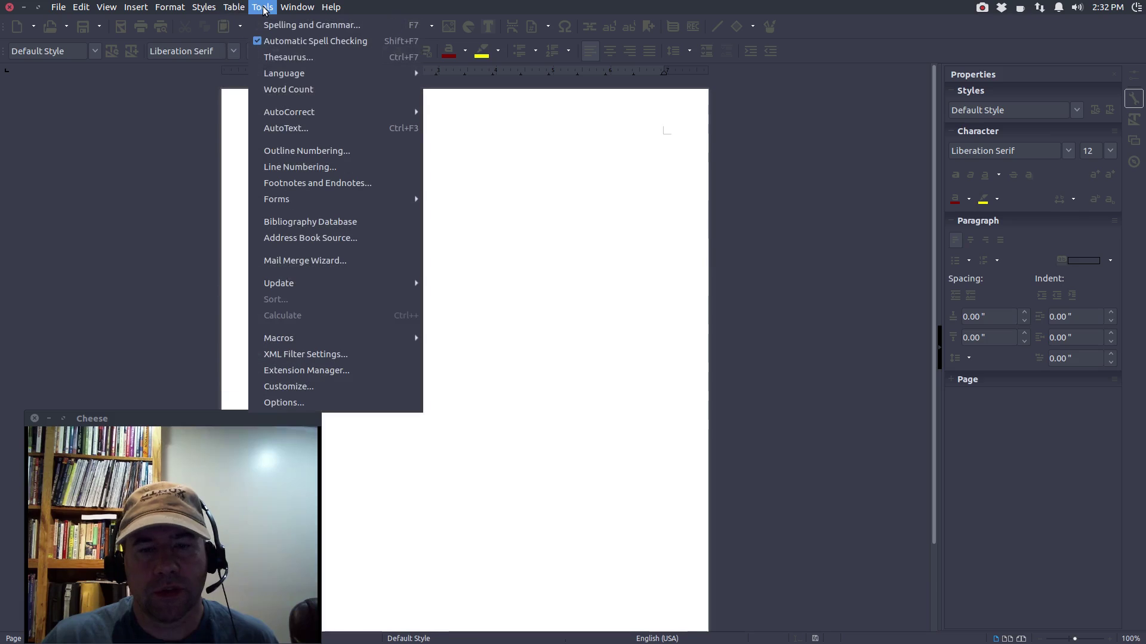
{"action": "left_click", "coordinate": [289, 402]}
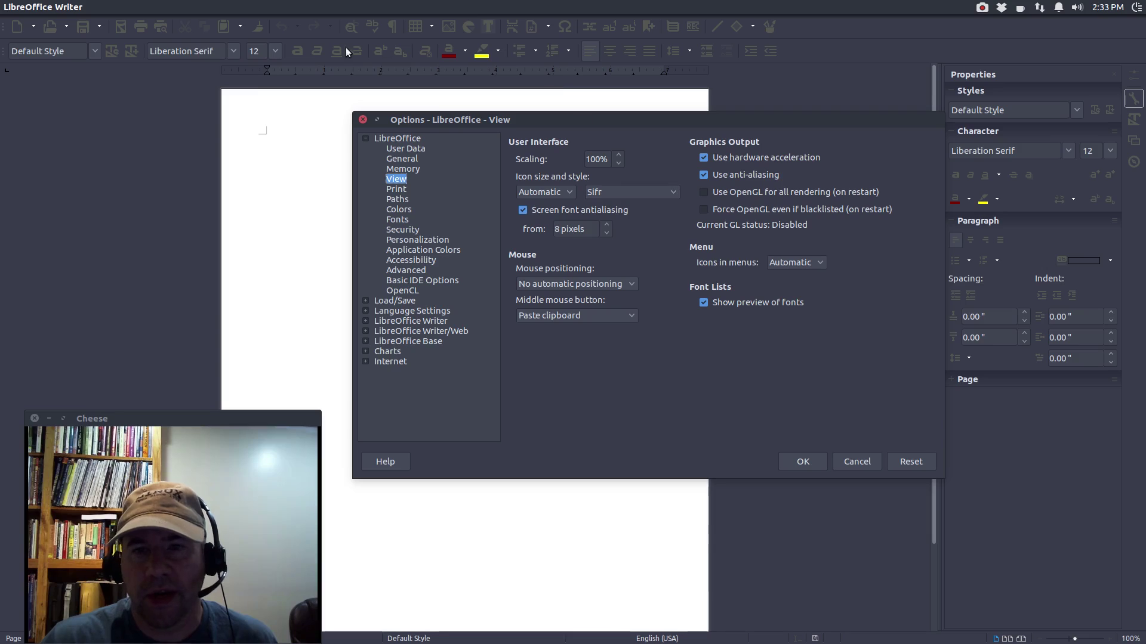
{"action": "left_click", "coordinate": [674, 194]}
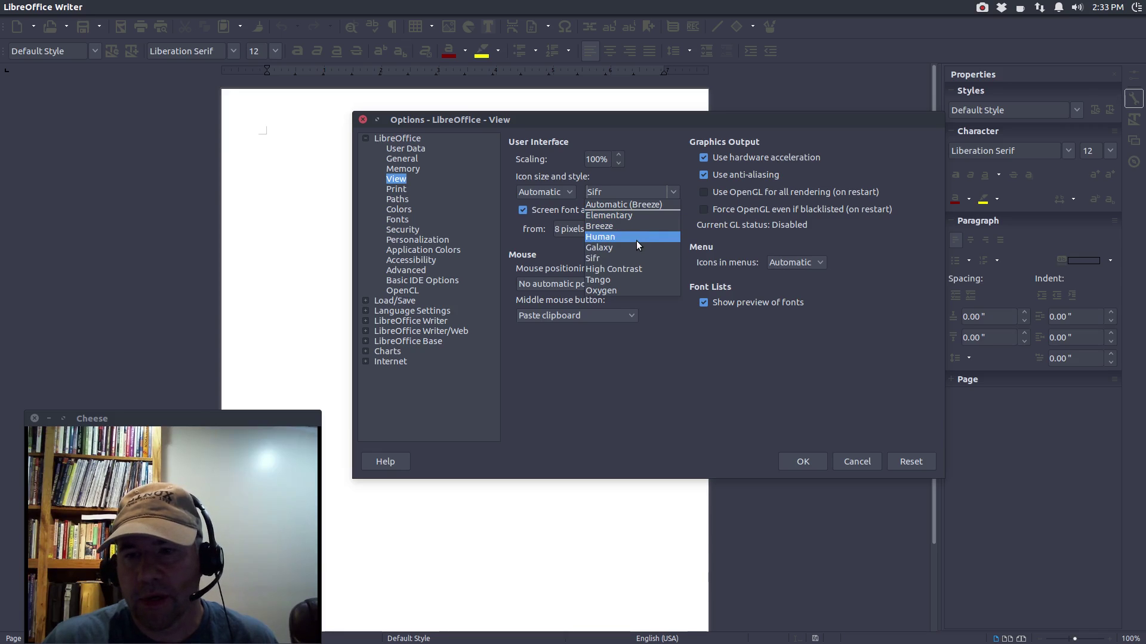
{"action": "left_click", "coordinate": [617, 290]}
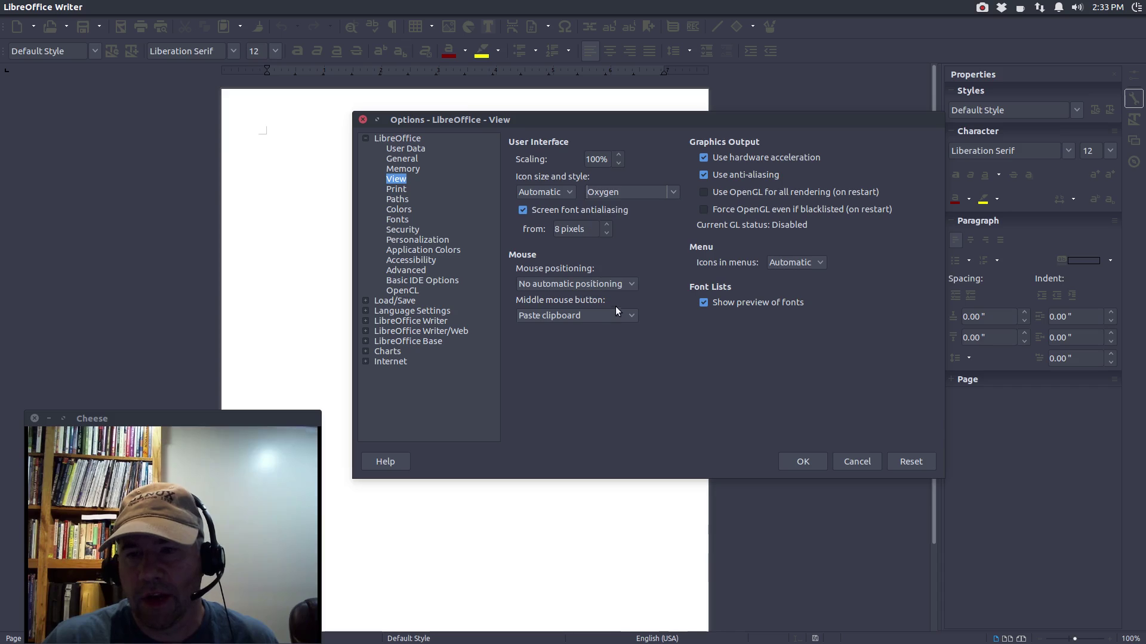
{"action": "left_click", "coordinate": [810, 463]}
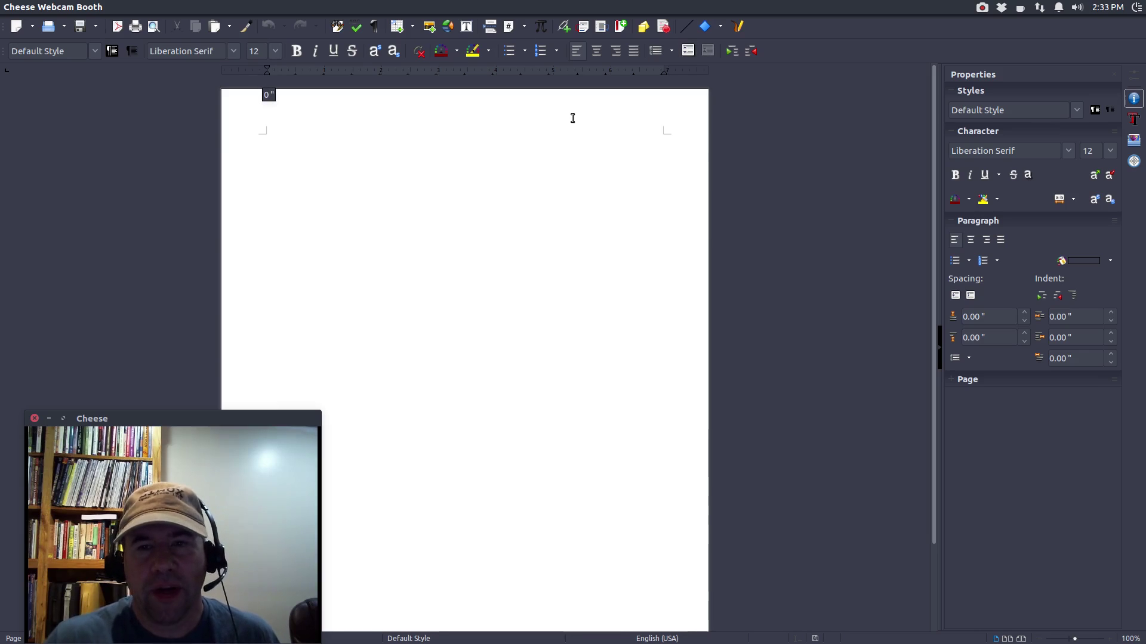
Step: Change the Options › View icon style from Oxygen to Breeze and confirm with OK
{"action": "left_click", "coordinate": [300, 7]}
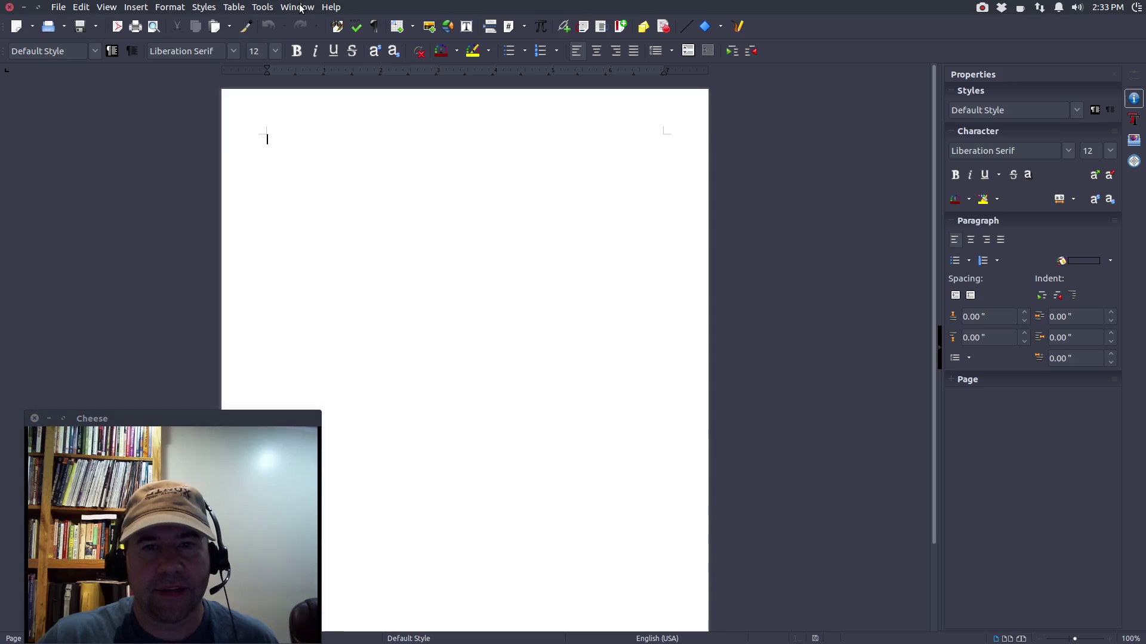
{"action": "left_click", "coordinate": [244, 9]}
{"action": "mouse_move", "coordinate": [256, 10]}
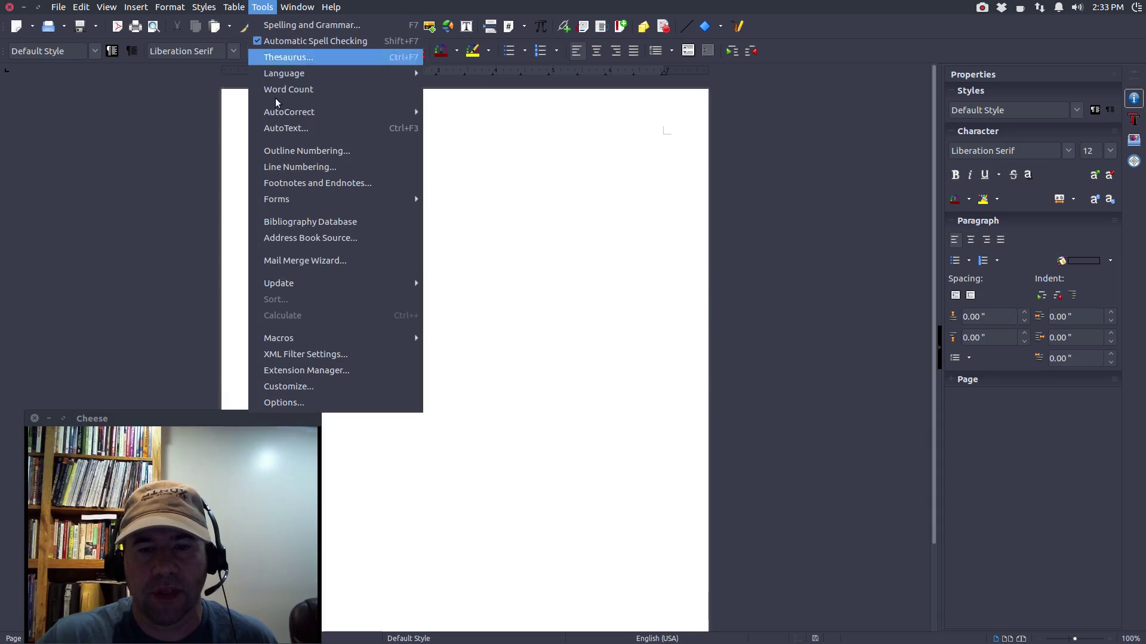
{"action": "left_click", "coordinate": [277, 406]}
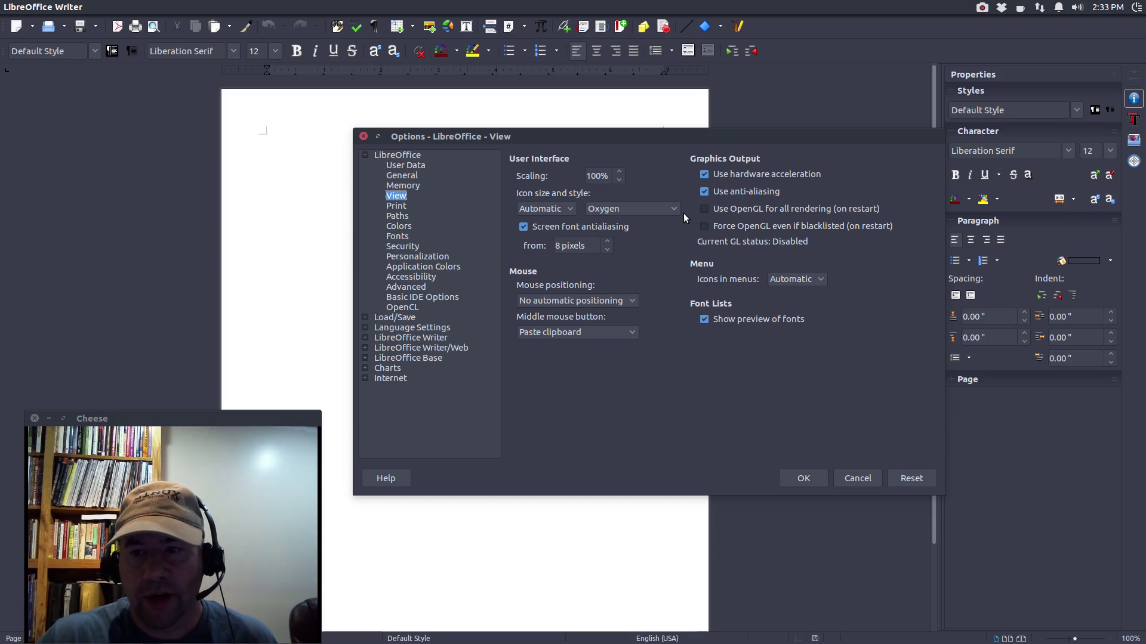
{"action": "left_click", "coordinate": [674, 209]}
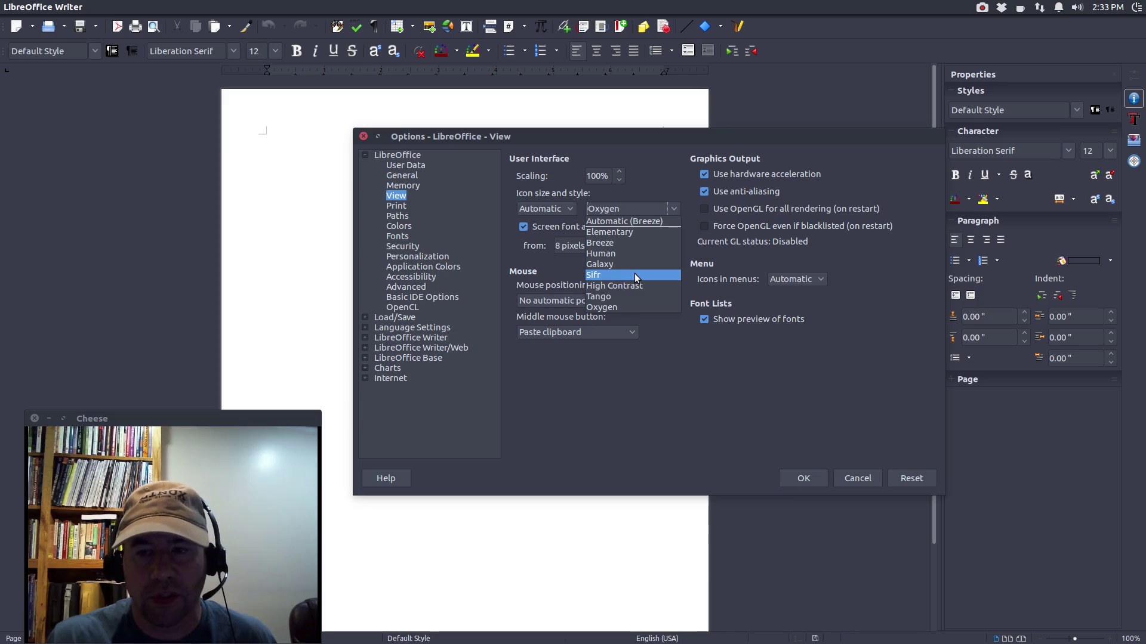
{"action": "left_click", "coordinate": [613, 243]}
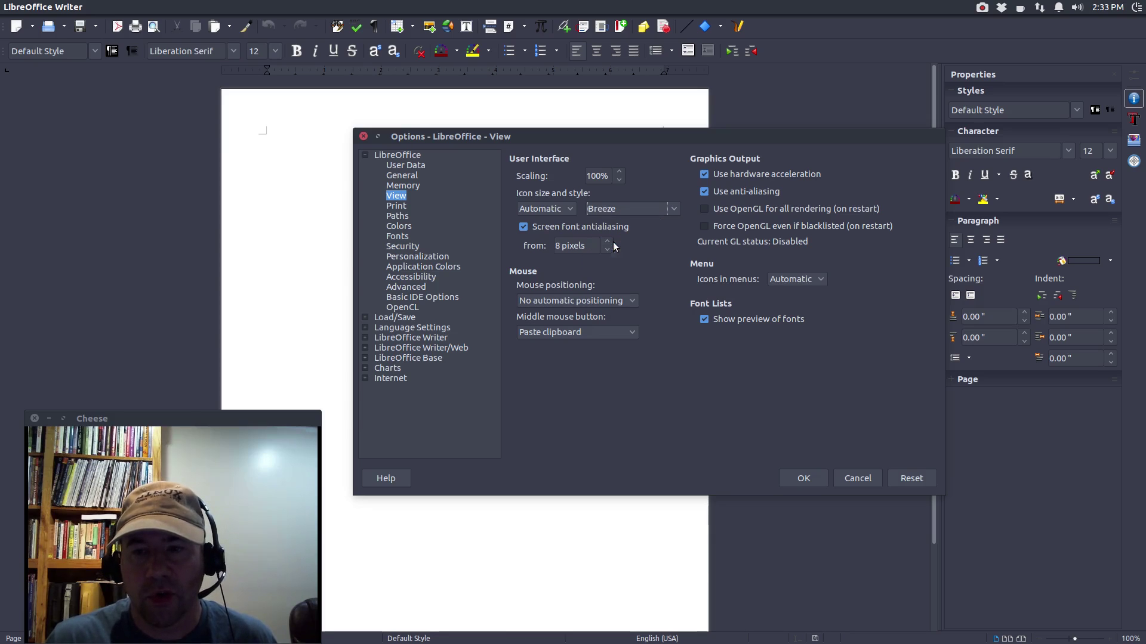
{"action": "left_click", "coordinate": [803, 479]}
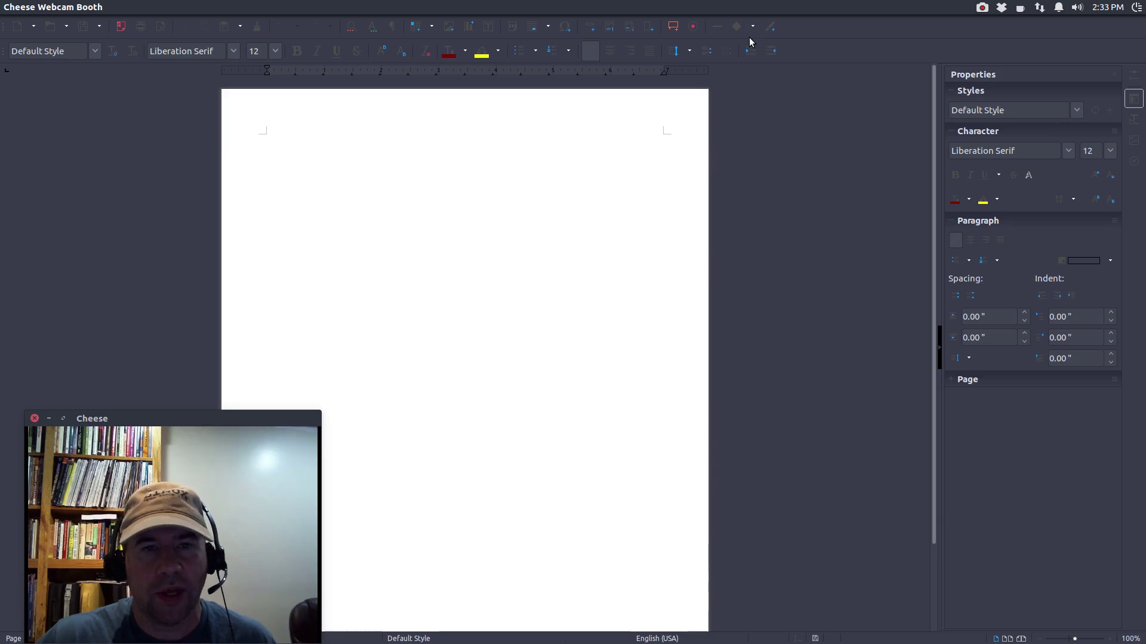
{"action": "left_click", "coordinate": [485, 4]}
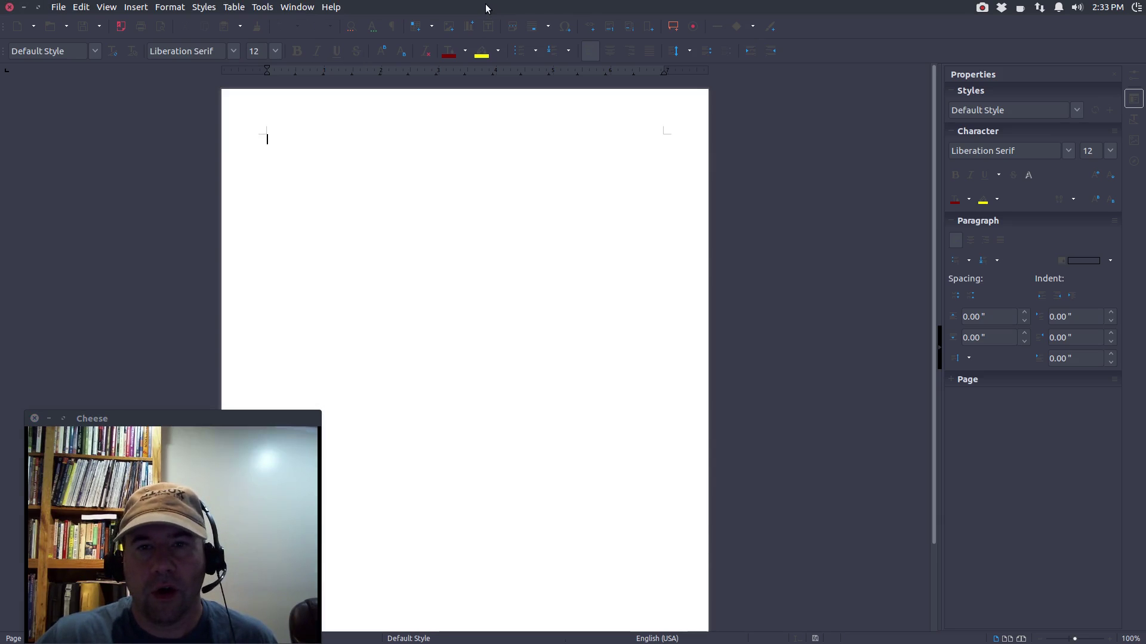
Step: Close Writer and bring Chrome forward, scrolled to the top of the White Sifr Icon Pack page
{"action": "left_click", "coordinate": [9, 7]}
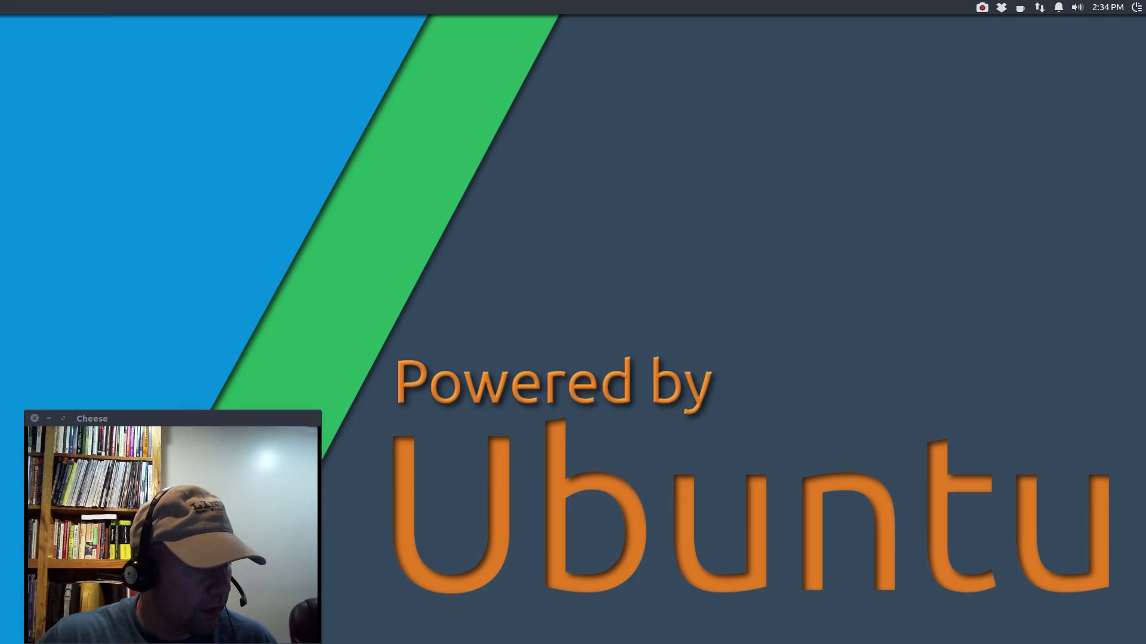
{"action": "key", "text": "alt+Tab"}
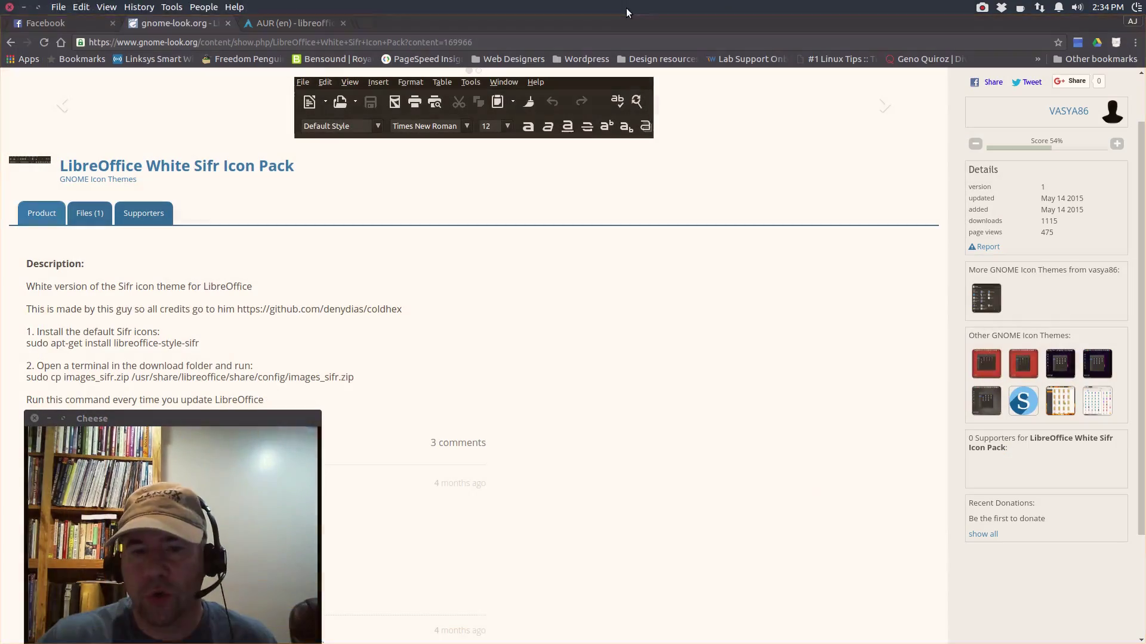
{"action": "scroll", "coordinate": [477, 239], "scroll_direction": "up", "scroll_amount": 1}
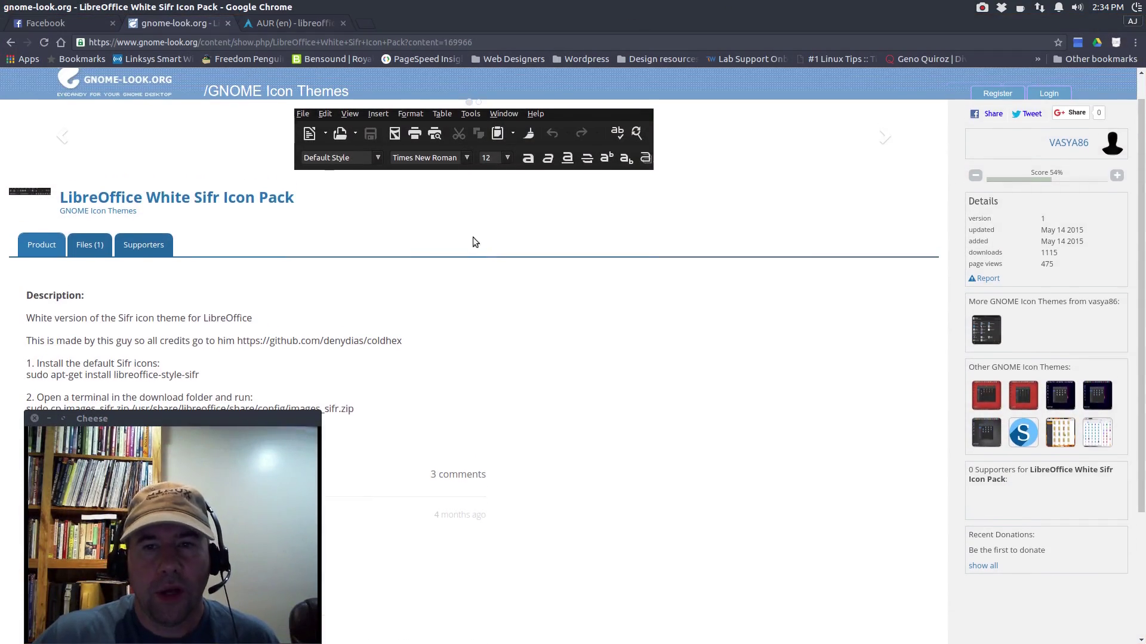
{"action": "scroll", "coordinate": [284, 198], "scroll_direction": "up", "scroll_amount": 1}
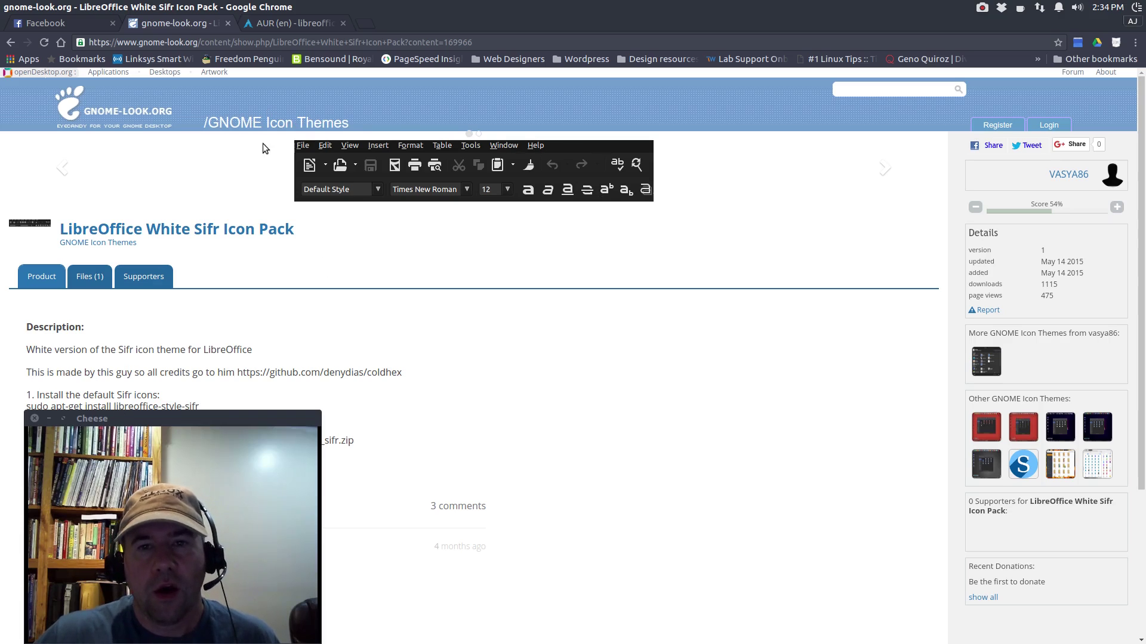
{"action": "left_click", "coordinate": [288, 26]}
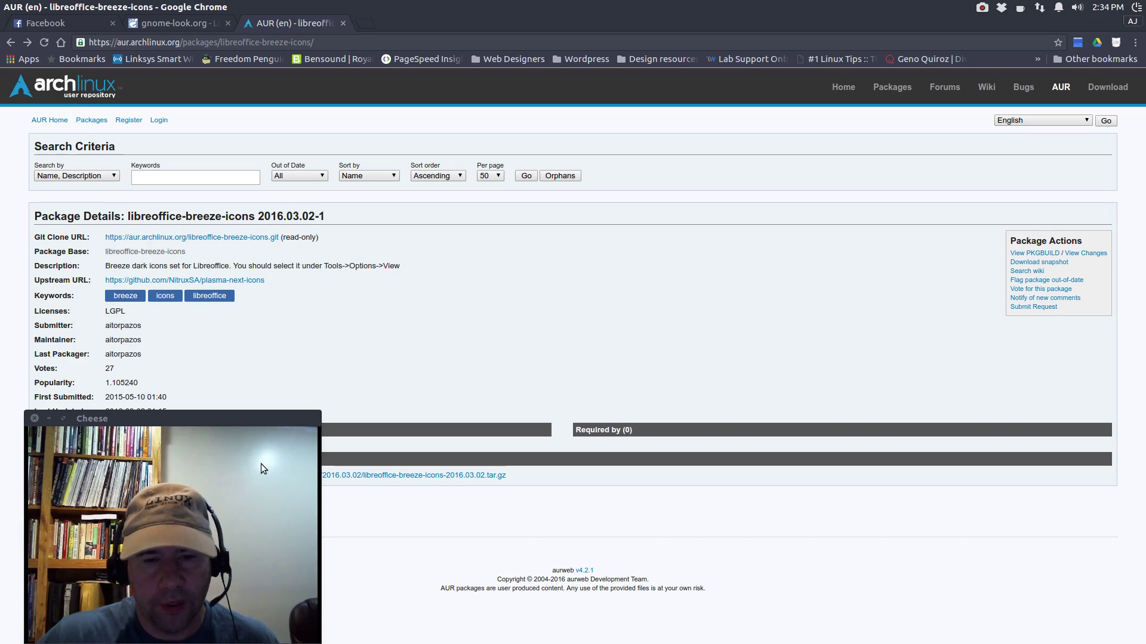
{"action": "left_click_drag", "start_coordinate": [198, 417], "coordinate": [1021, 414]}
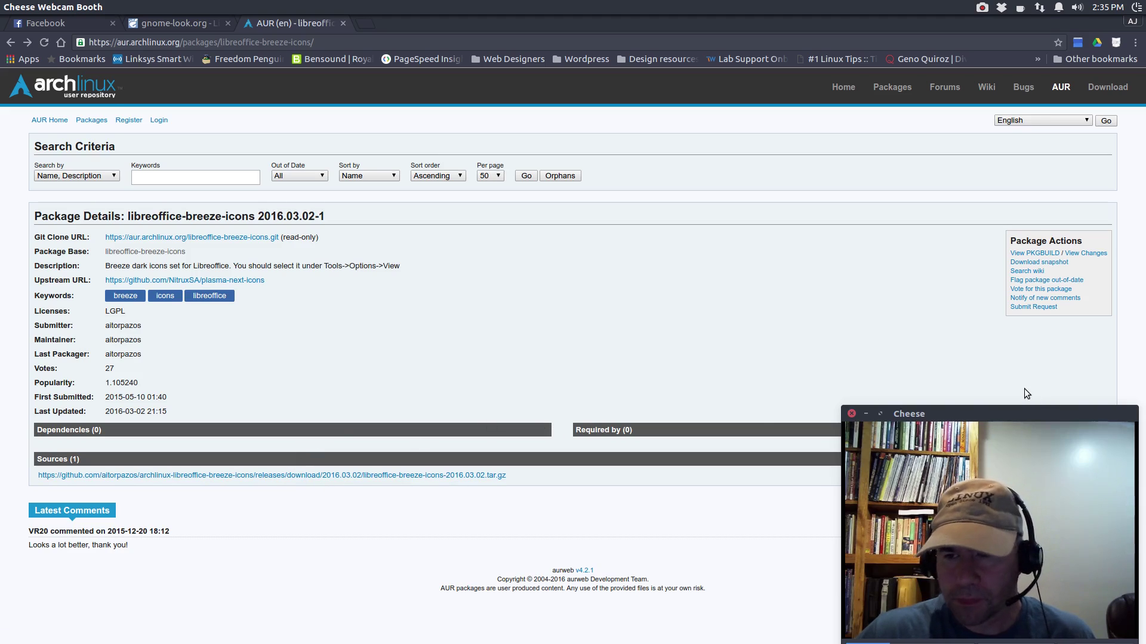
{"action": "left_click", "coordinate": [173, 24]}
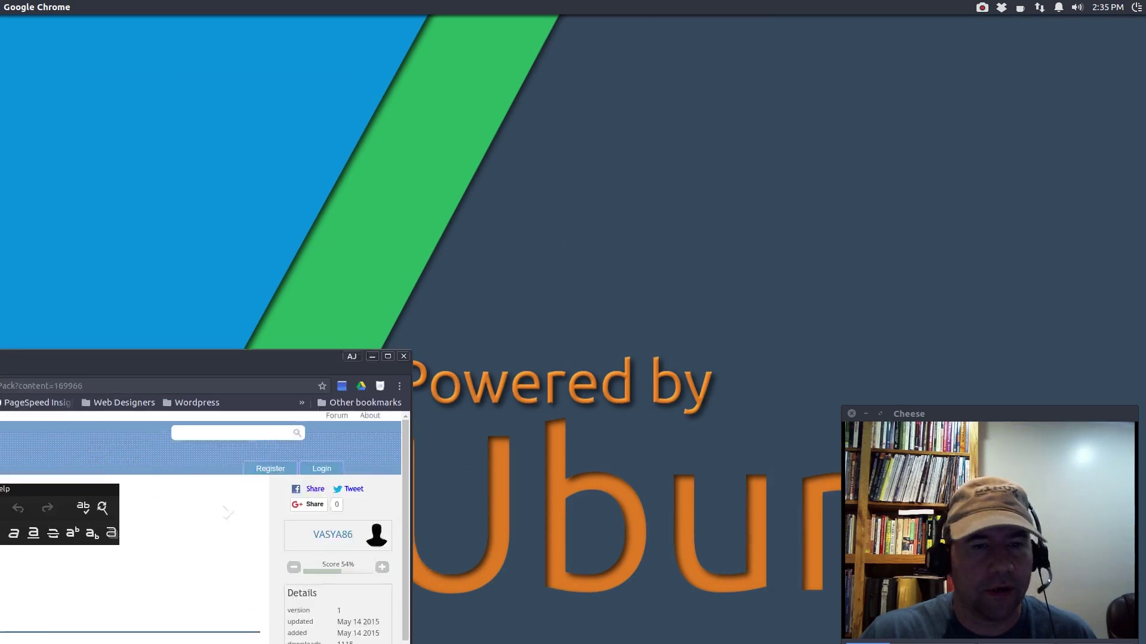
Step: Hide Chrome and arrange Files windows for Downloads and /usr/share/libreoffice/share/config
{"action": "key", "text": "ctrl+alt+KP_0"}
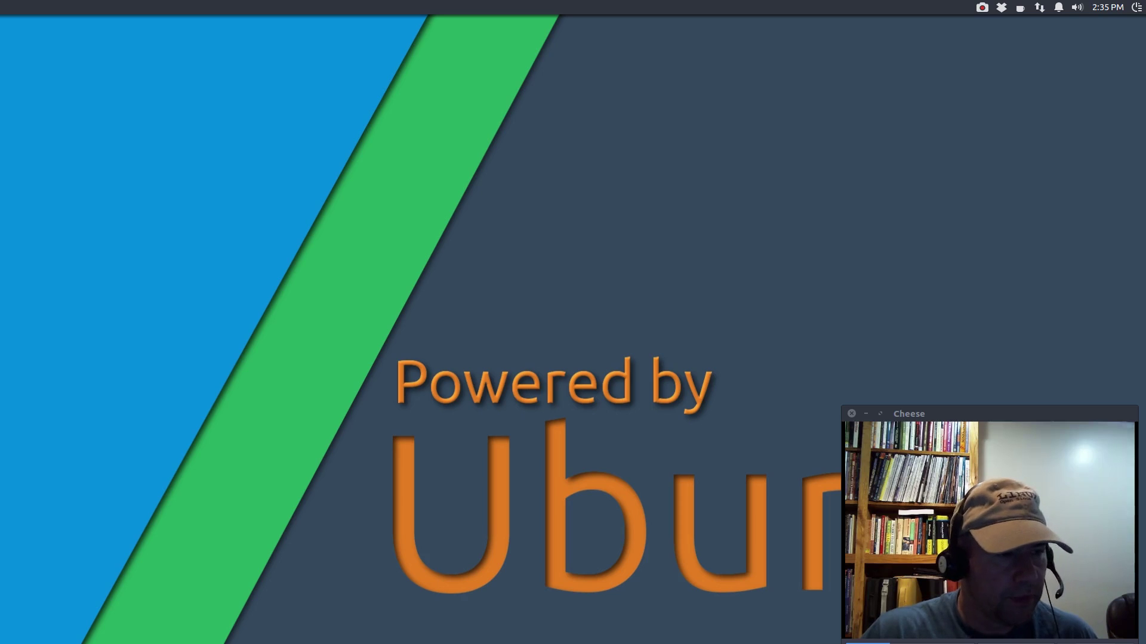
{"action": "key", "text": "alt+Tab"}
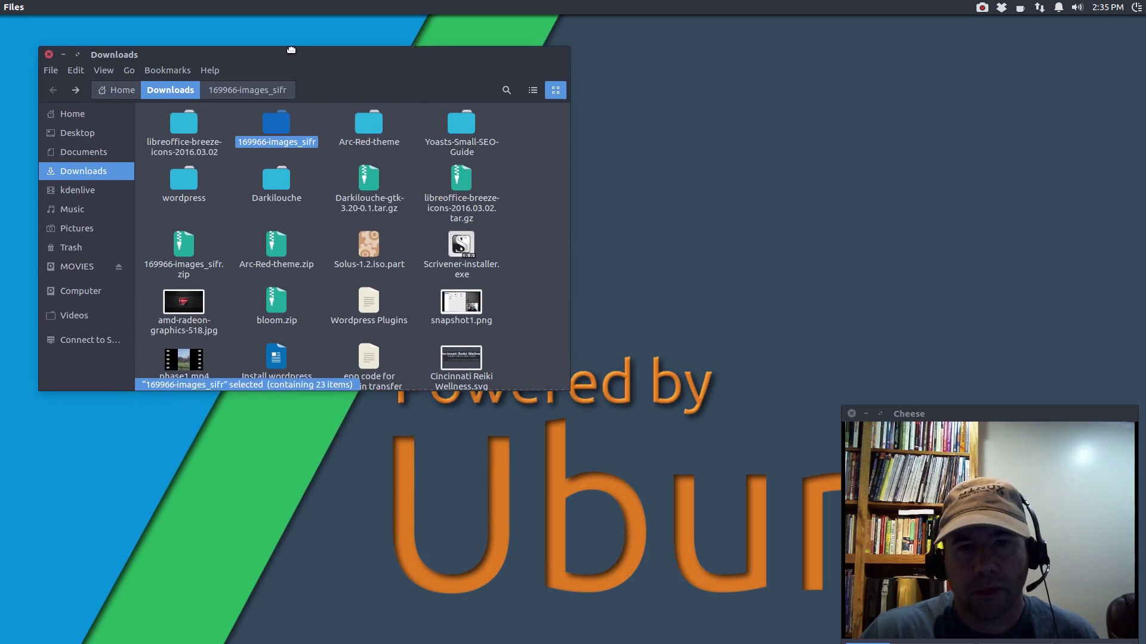
{"action": "key", "text": "alt+Tab"}
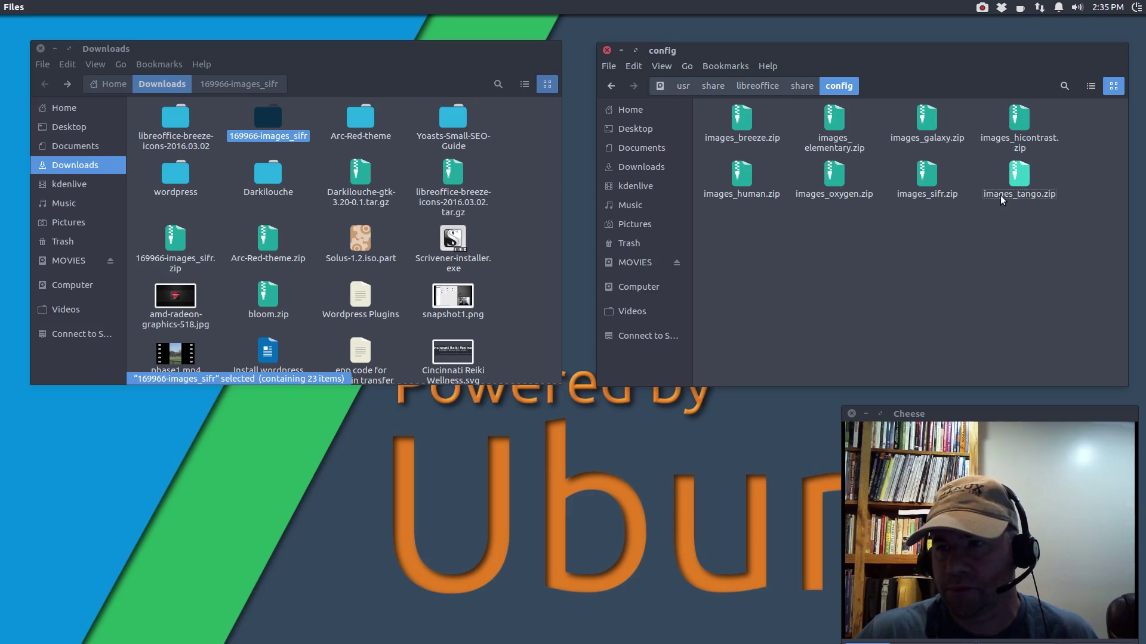
{"action": "left_click", "coordinate": [389, 80]}
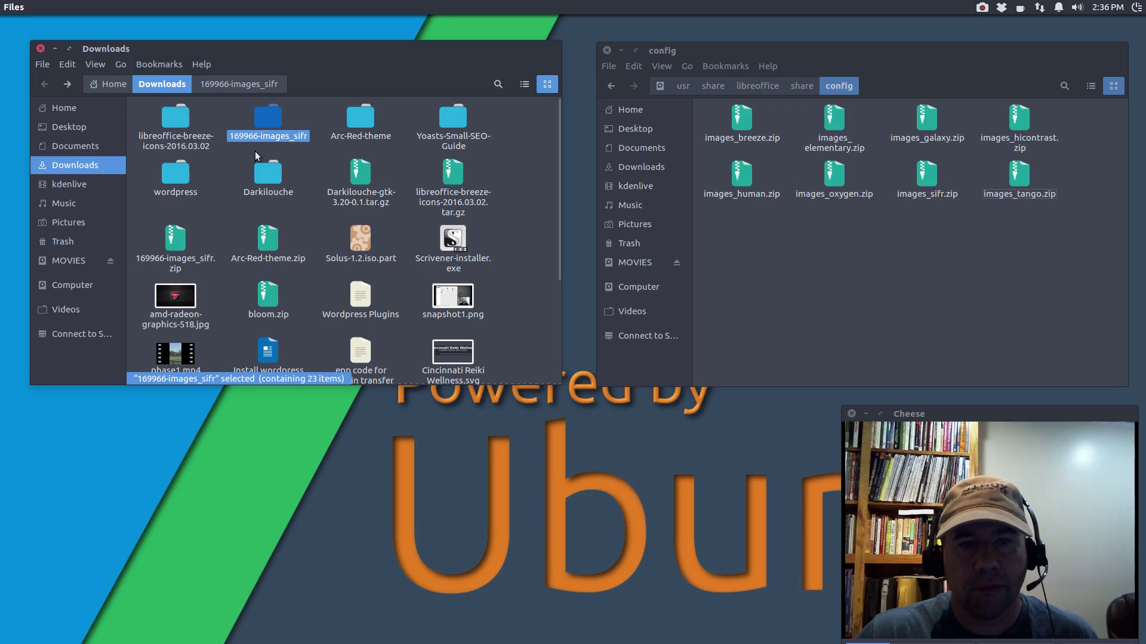
Step: Copy images_breeze_dark.zip from libreoffice-breeze-icons-2016.03.02 into the config folder
{"action": "double_click", "coordinate": [187, 150]}
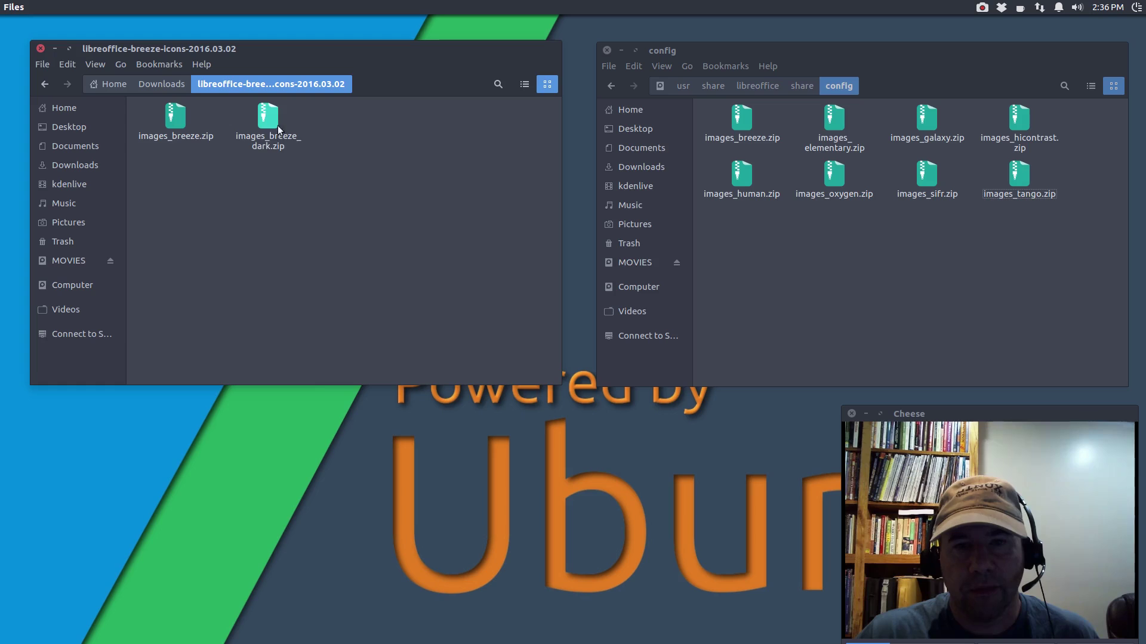
{"action": "left_click_drag", "start_coordinate": [272, 119], "coordinate": [976, 283]}
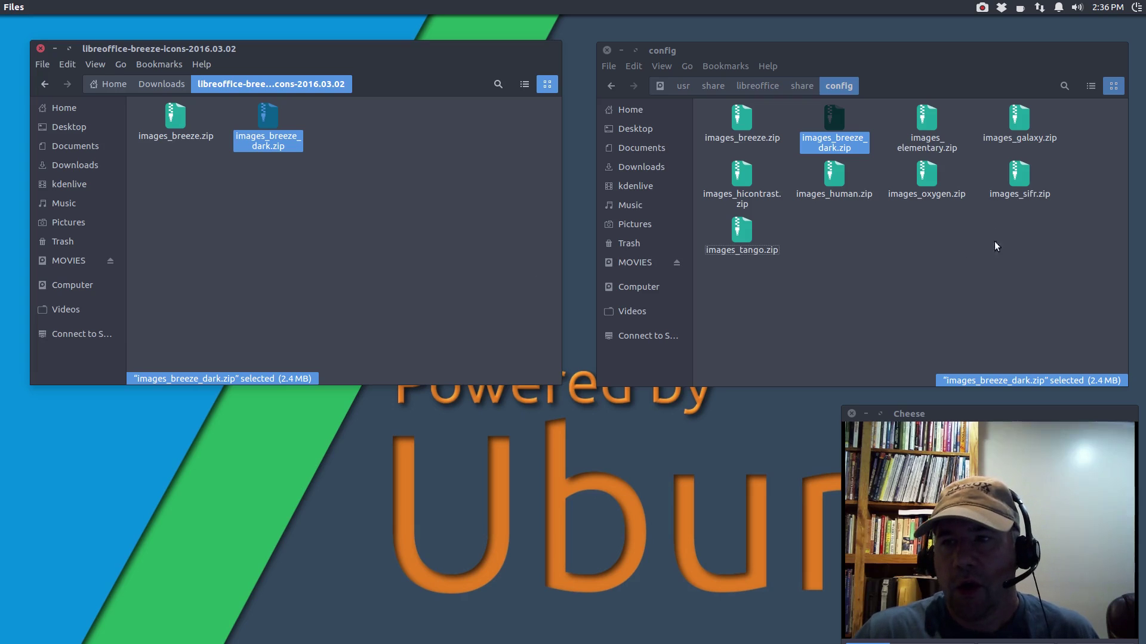
{"action": "left_click", "coordinate": [979, 268]}
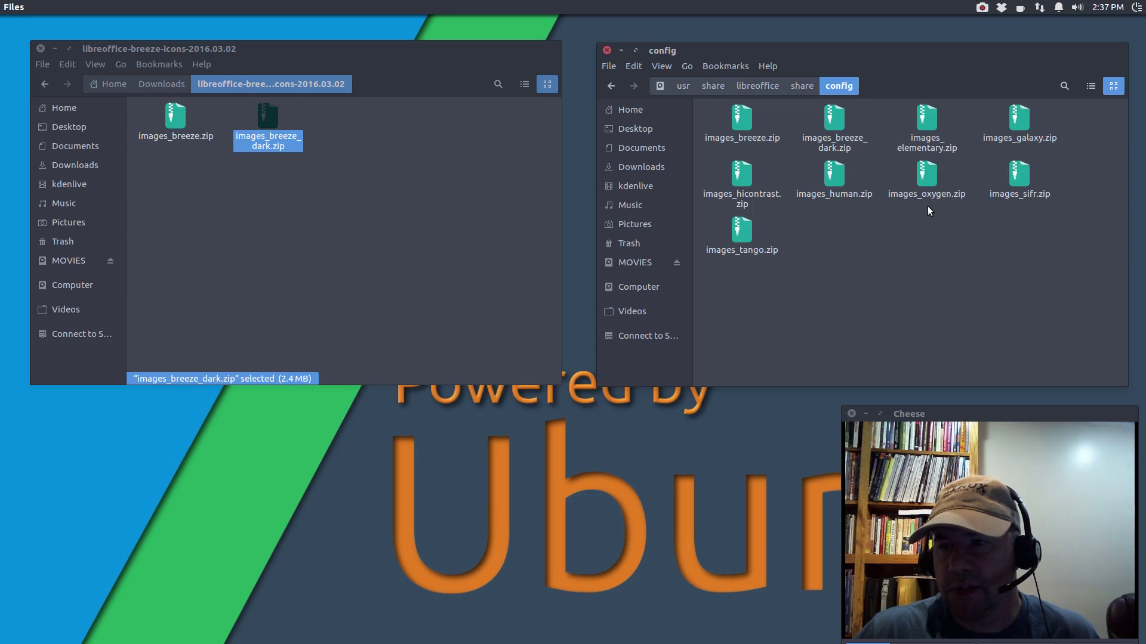
Step: Delete images_oxygen.zip from the config folder
{"action": "left_click", "coordinate": [932, 182]}
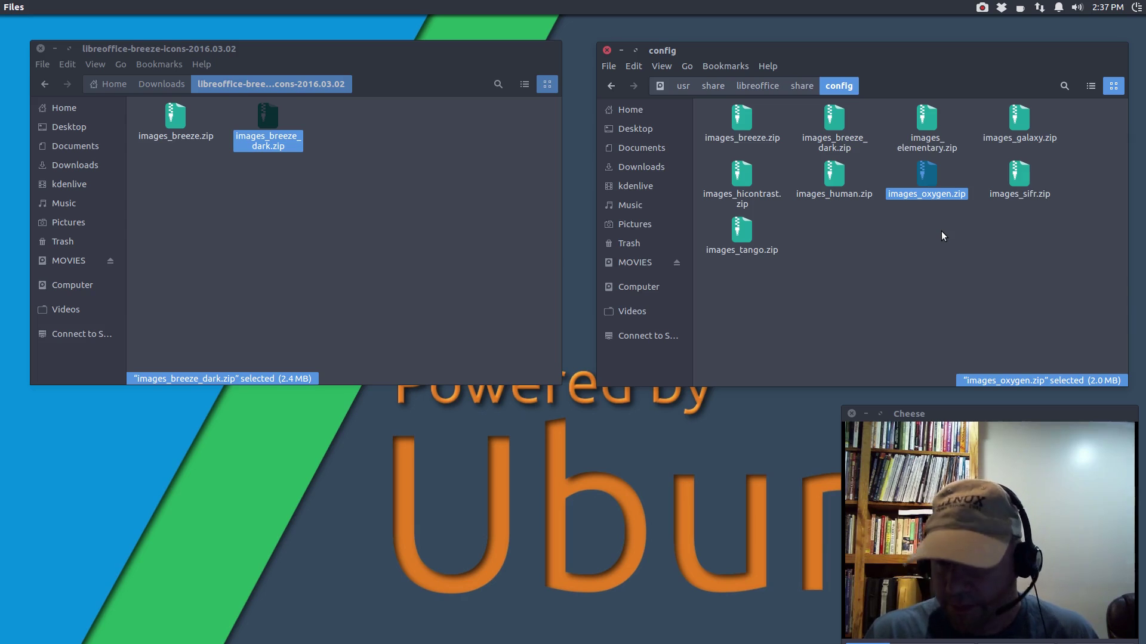
{"action": "key", "text": "Delete"}
{"action": "left_click", "coordinate": [851, 146]}
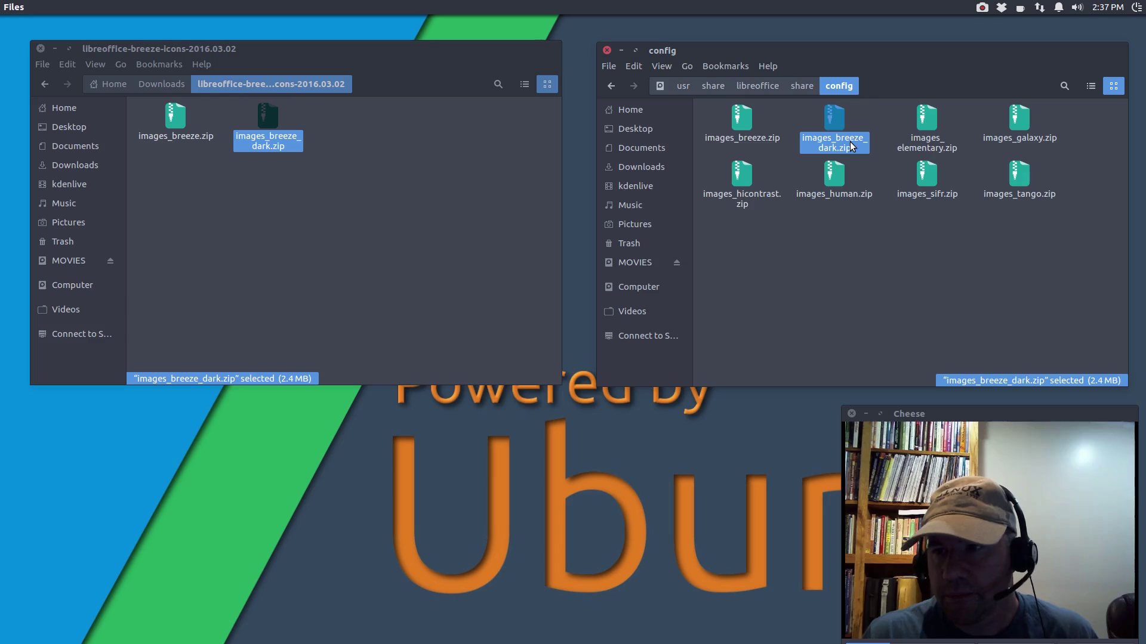
Step: Rename images_breeze_dark.zip in the config folder to images_oxygen.zip
{"action": "right_click", "coordinate": [852, 147]}
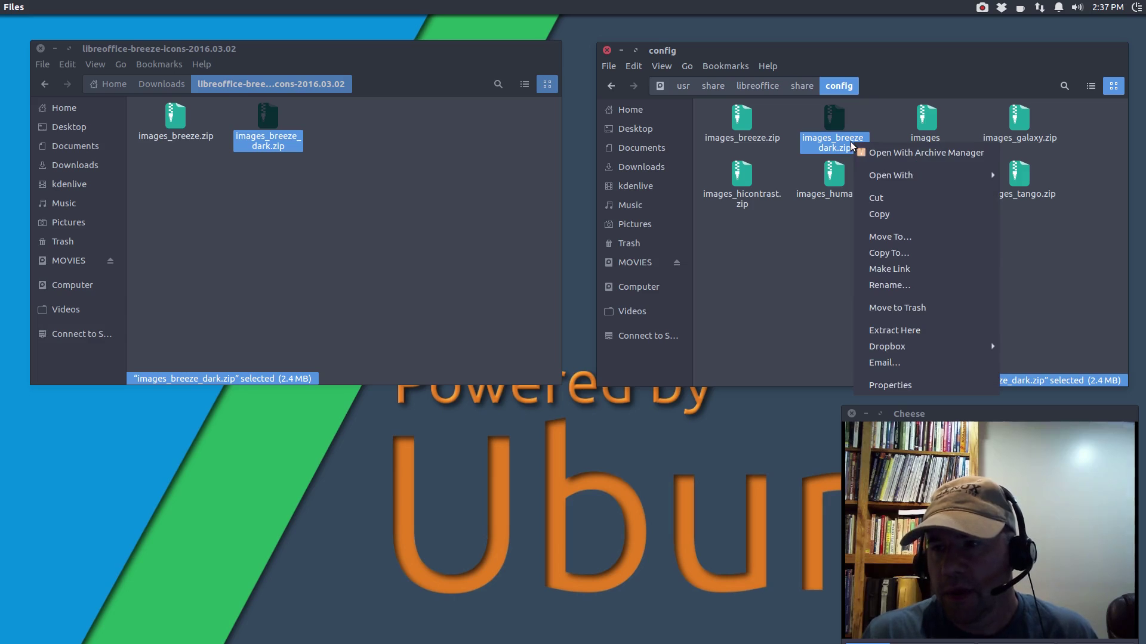
{"action": "left_click", "coordinate": [892, 285]}
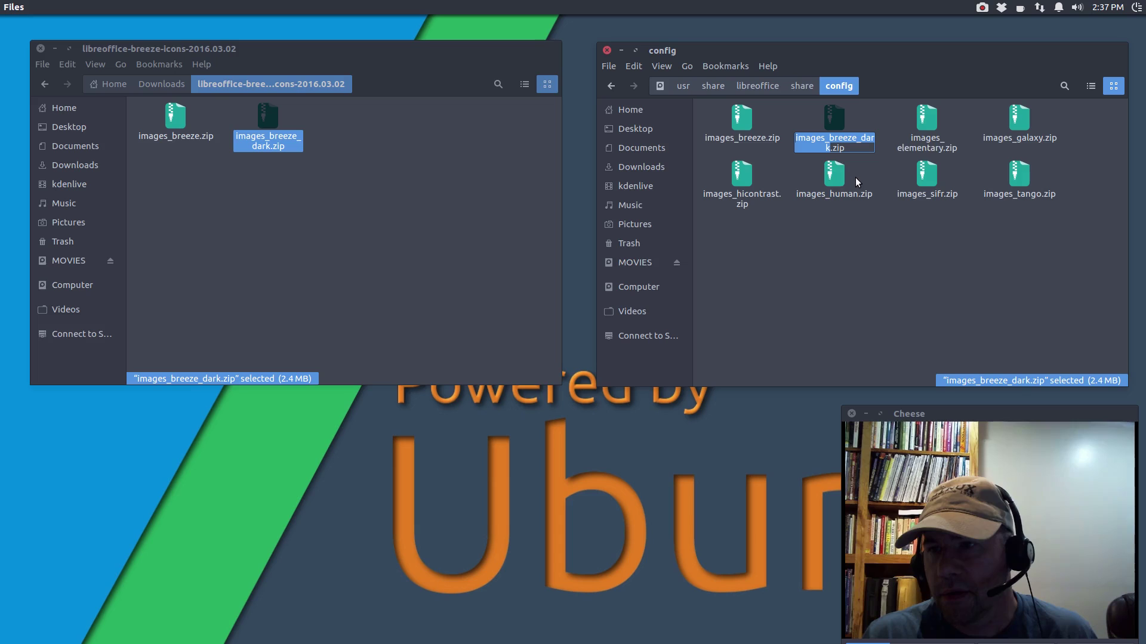
{"action": "key", "text": "Right"}
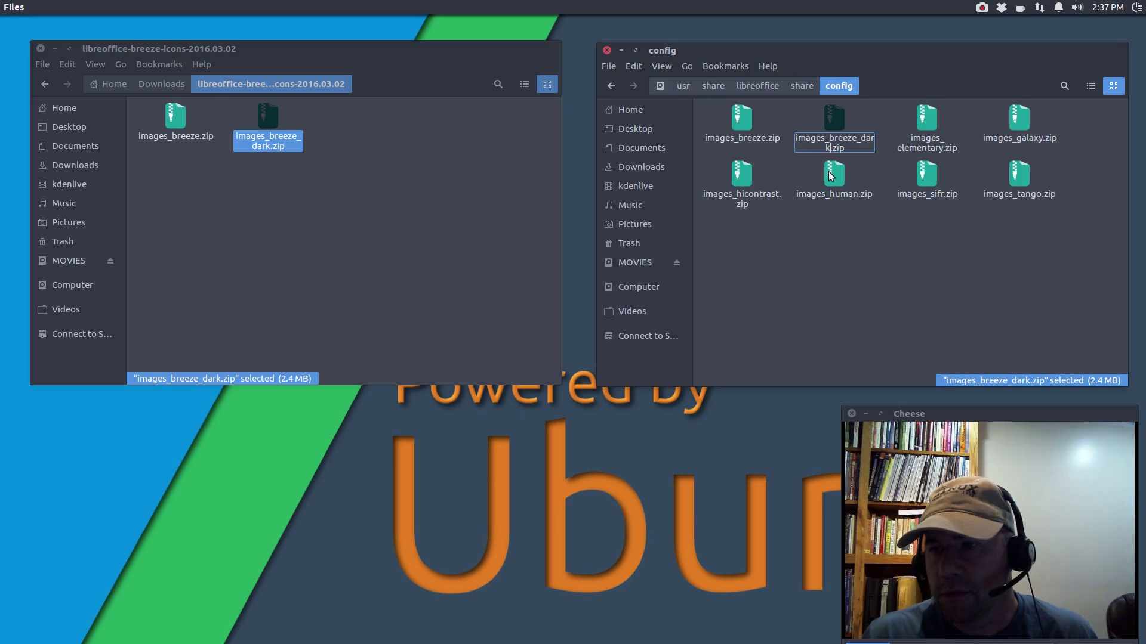
{"action": "key", "text": "BackSpace"}
{"action": "key", "text": "BackSpace"}
{"action": "key", "text": "BackSpace"}
{"action": "key", "text": "BackSpace"}
{"action": "key", "text": "BackSpace"}
{"action": "key", "text": "BackSpace"}
{"action": "key", "text": "BackSpace"}
{"action": "key", "text": "BackSpace"}
{"action": "key", "text": "BackSpace"}
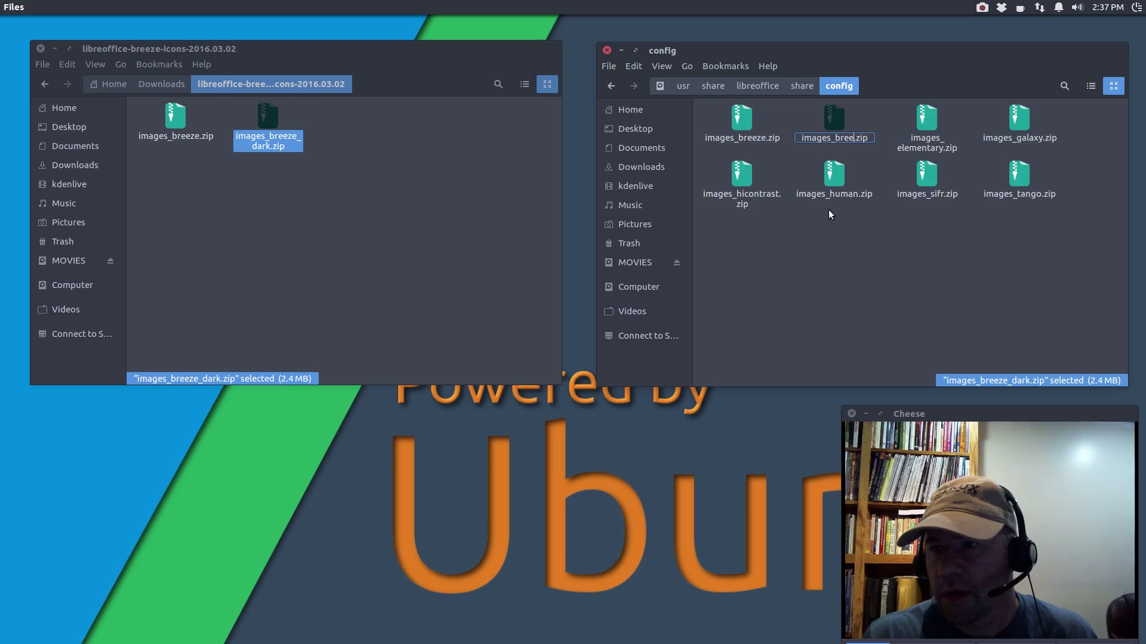
{"action": "key", "text": "BackSpace"}
{"action": "key", "text": "BackSpace"}
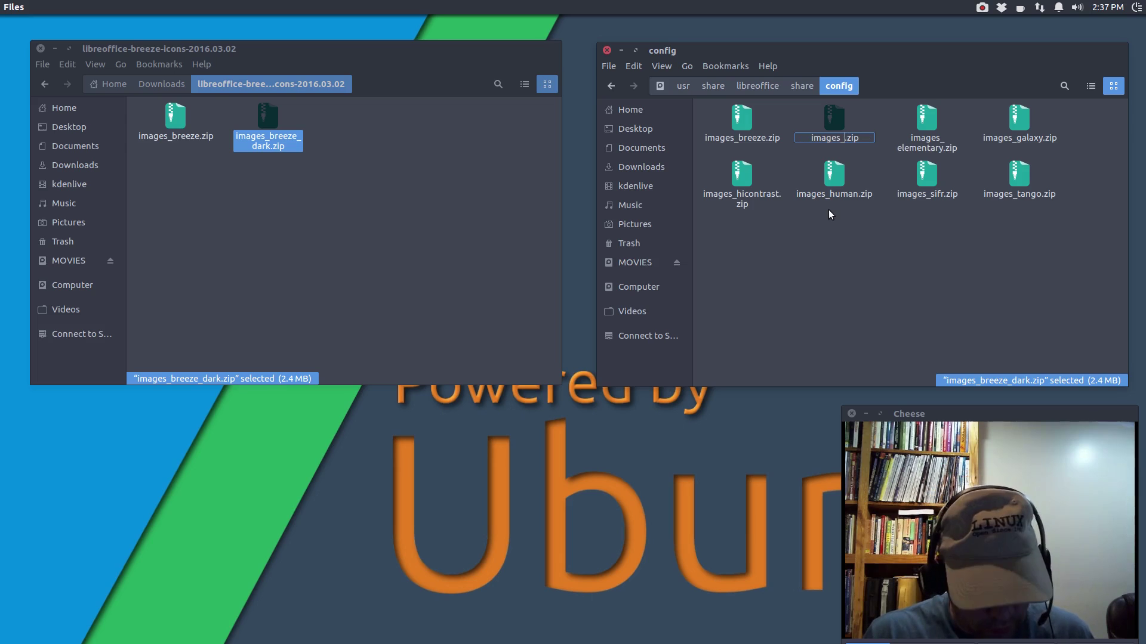
{"action": "type", "text": "oxy"}
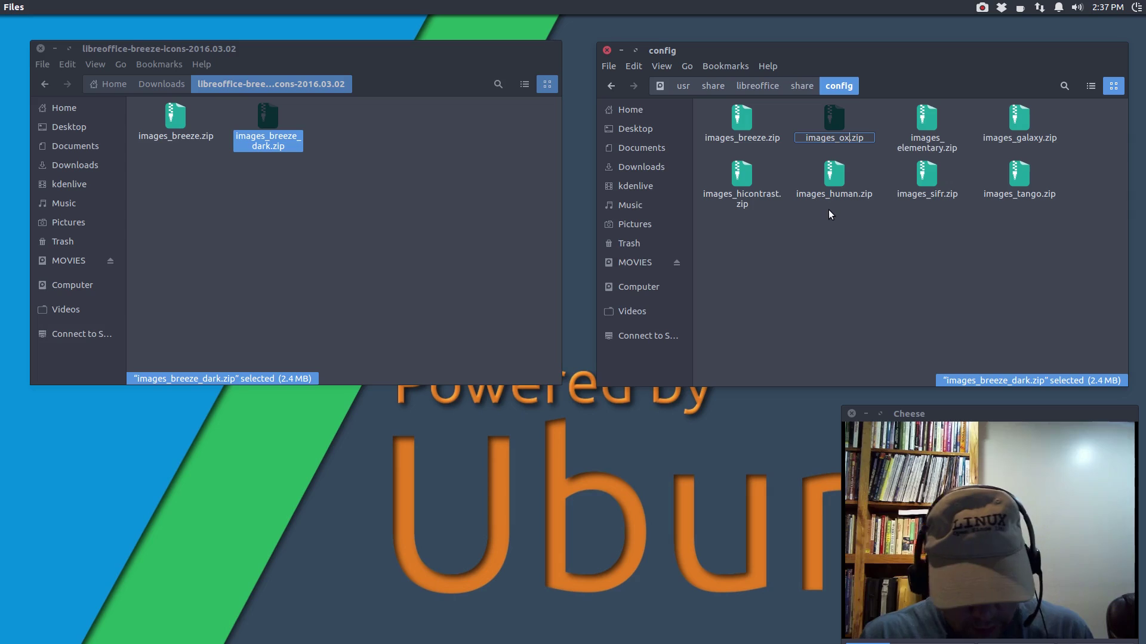
{"action": "type", "text": "gen"}
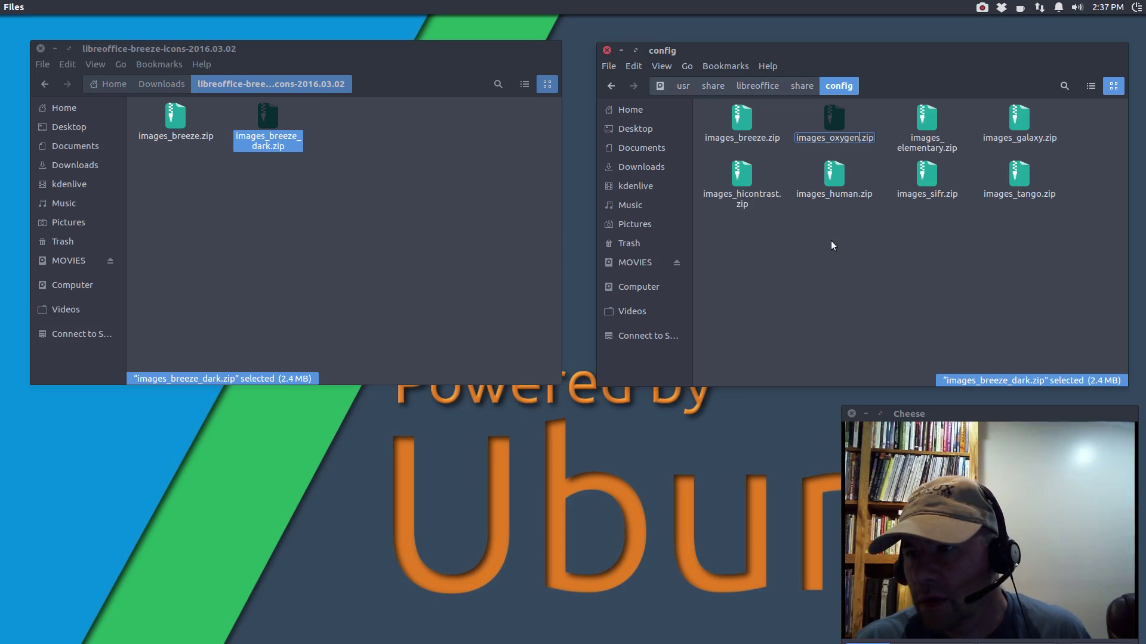
{"action": "key", "text": "Return"}
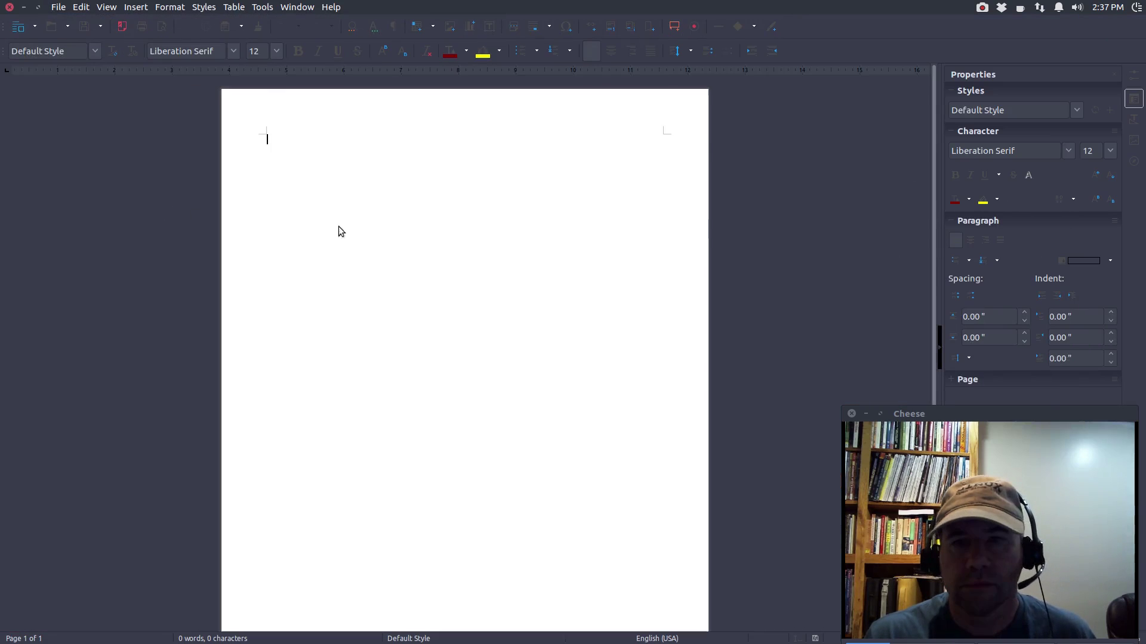
Step: Set the Options › View icon style to Oxygen so the substituted dark Breeze icons load
{"action": "left_click", "coordinate": [204, 7]}
{"action": "mouse_move", "coordinate": [262, 7]}
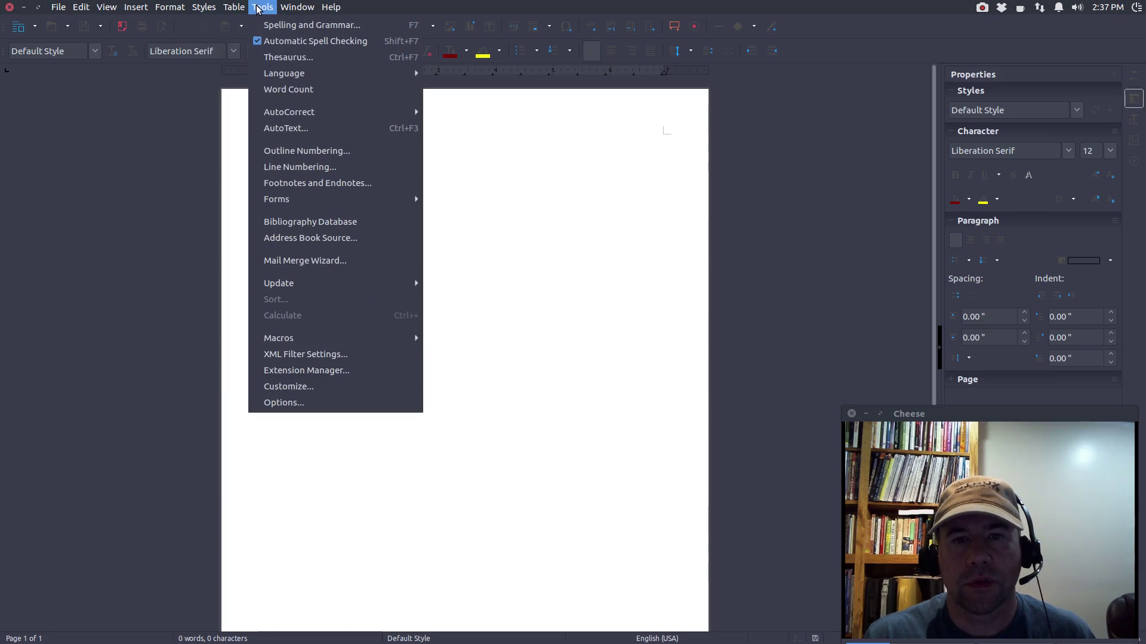
{"action": "left_click", "coordinate": [280, 402]}
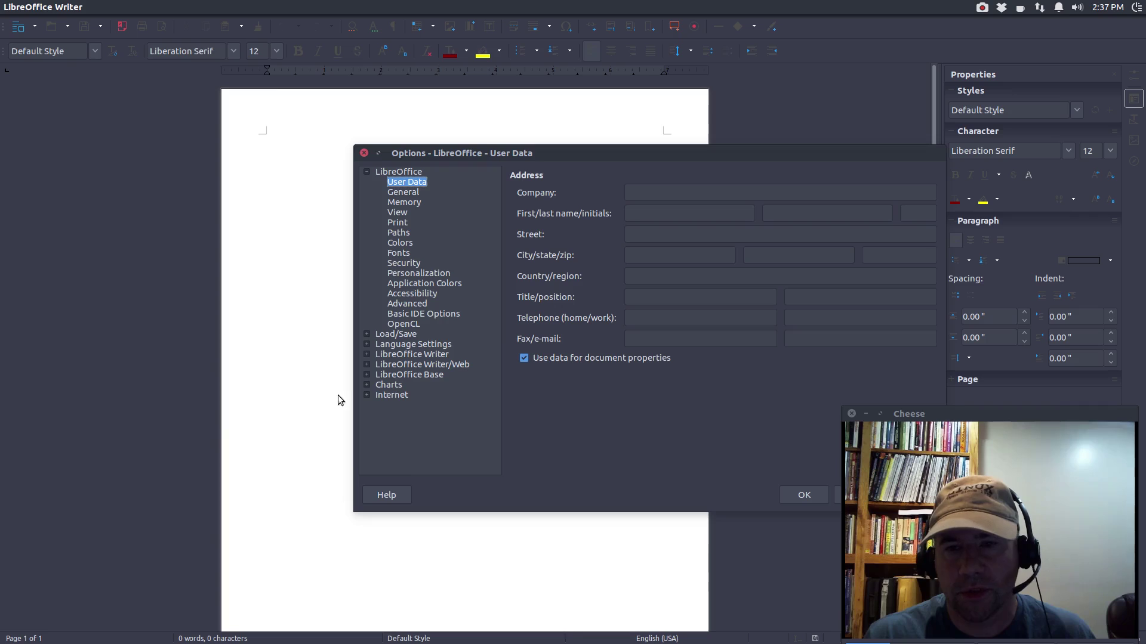
{"action": "left_click", "coordinate": [397, 213]}
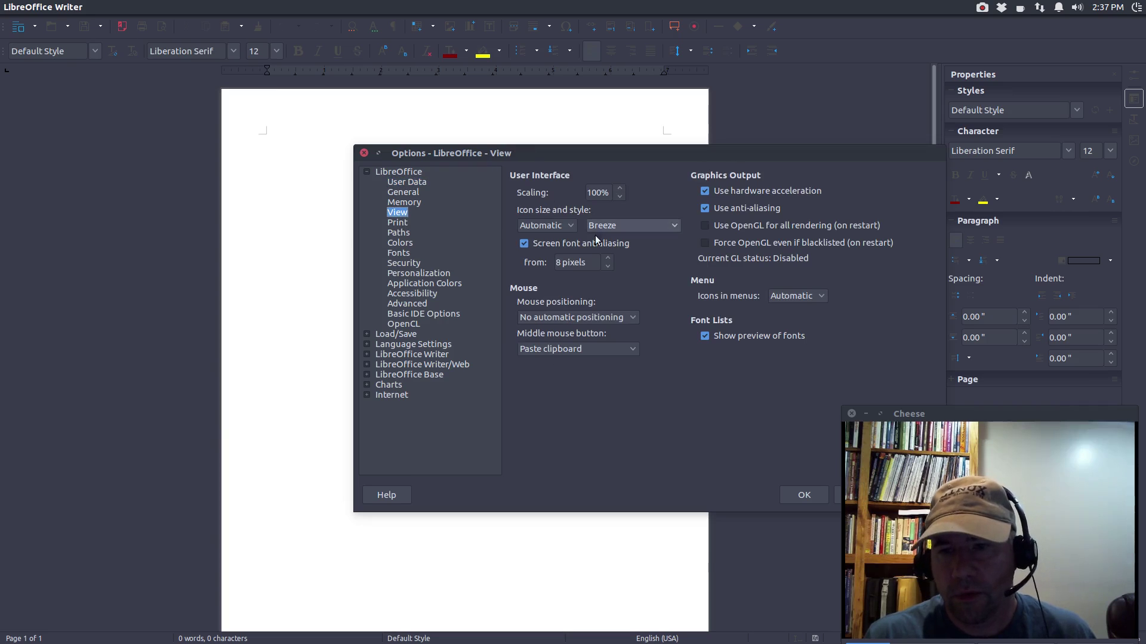
{"action": "left_click", "coordinate": [678, 225]}
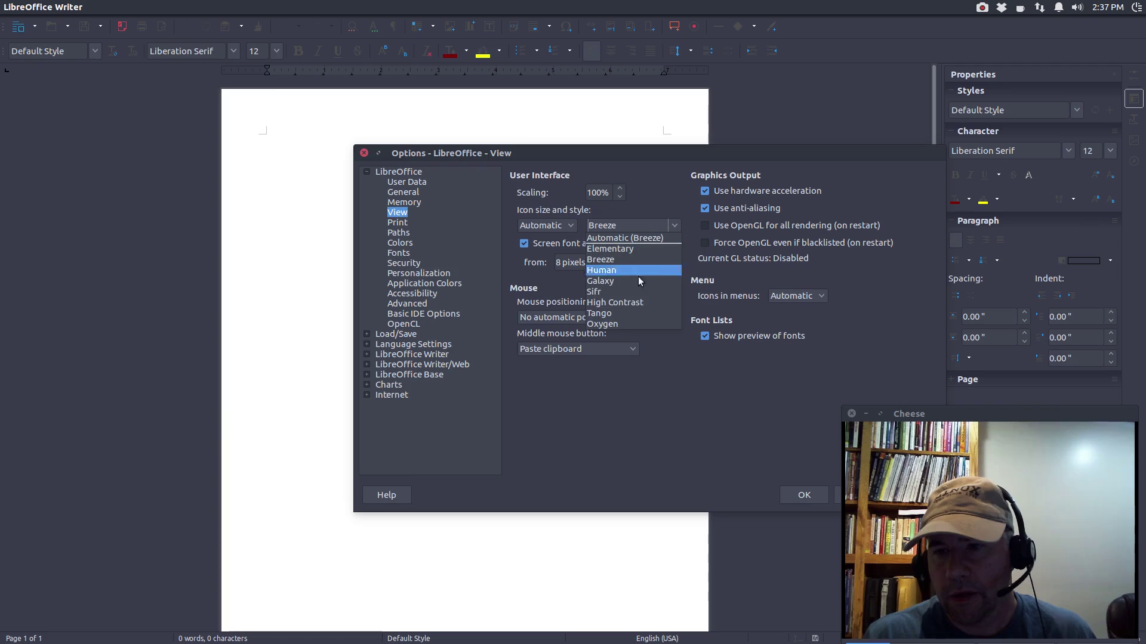
{"action": "left_click", "coordinate": [610, 324]}
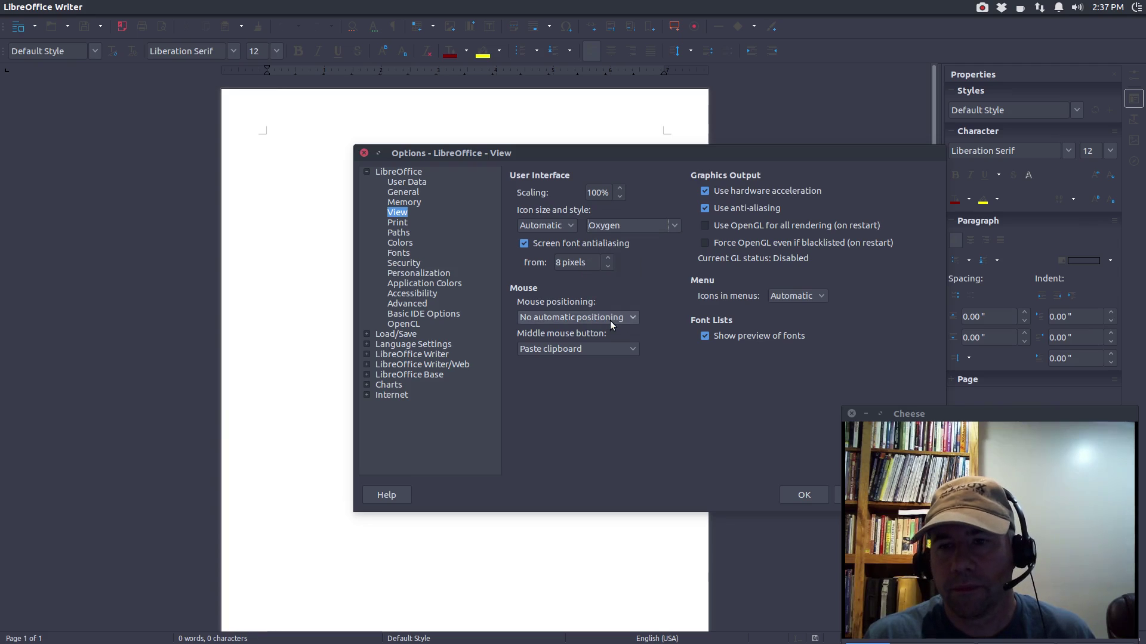
{"action": "left_click", "coordinate": [800, 494]}
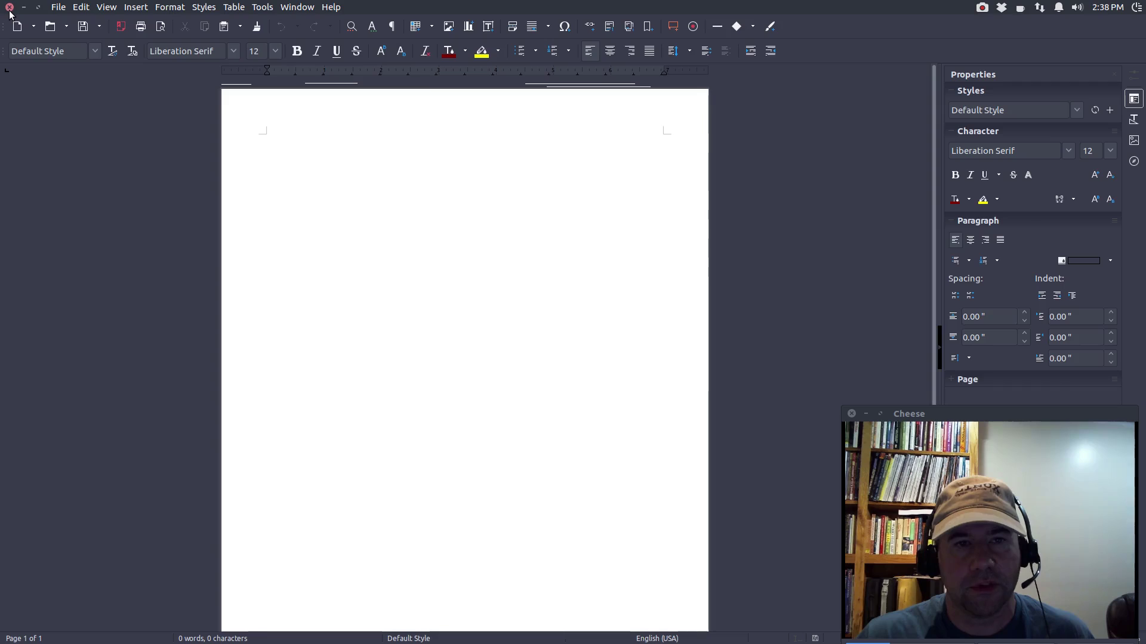
Step: Close Writer, copy 169966-images_sifr.zip from Downloads into config, and delete the old images_sifr.zip
{"action": "left_click", "coordinate": [10, 8]}
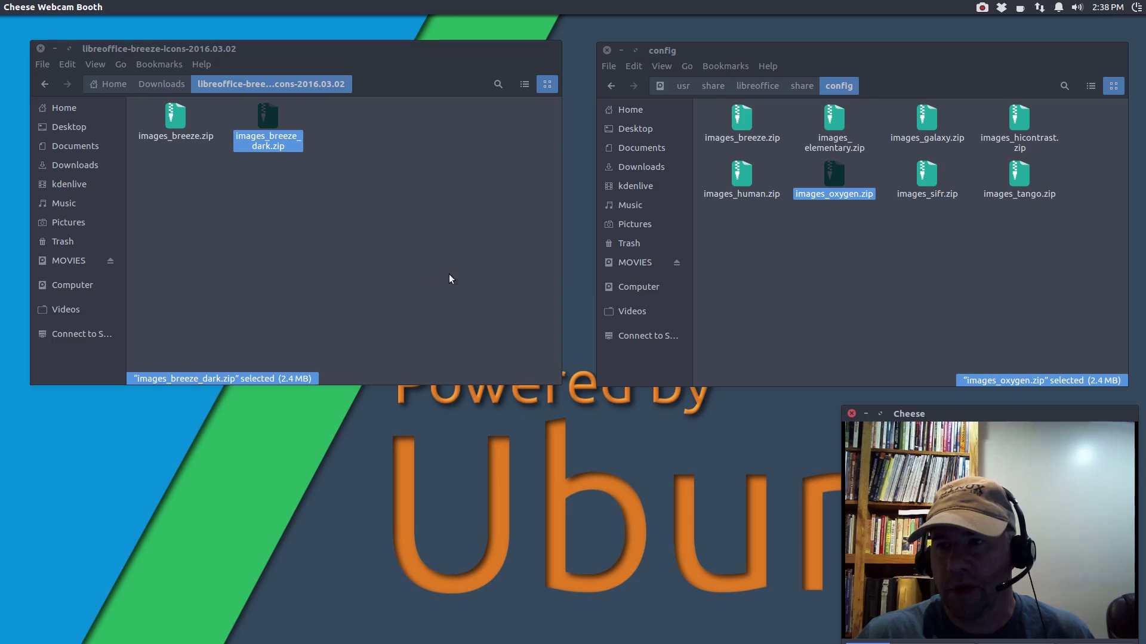
{"action": "left_click", "coordinate": [159, 82]}
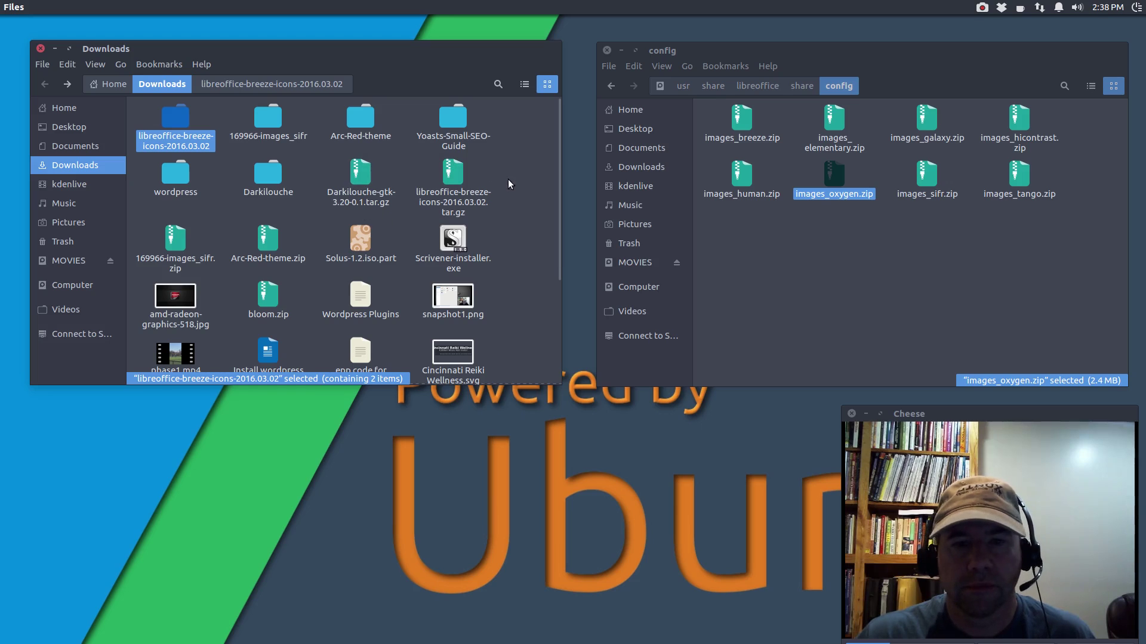
{"action": "left_click_drag", "start_coordinate": [178, 244], "coordinate": [907, 271]}
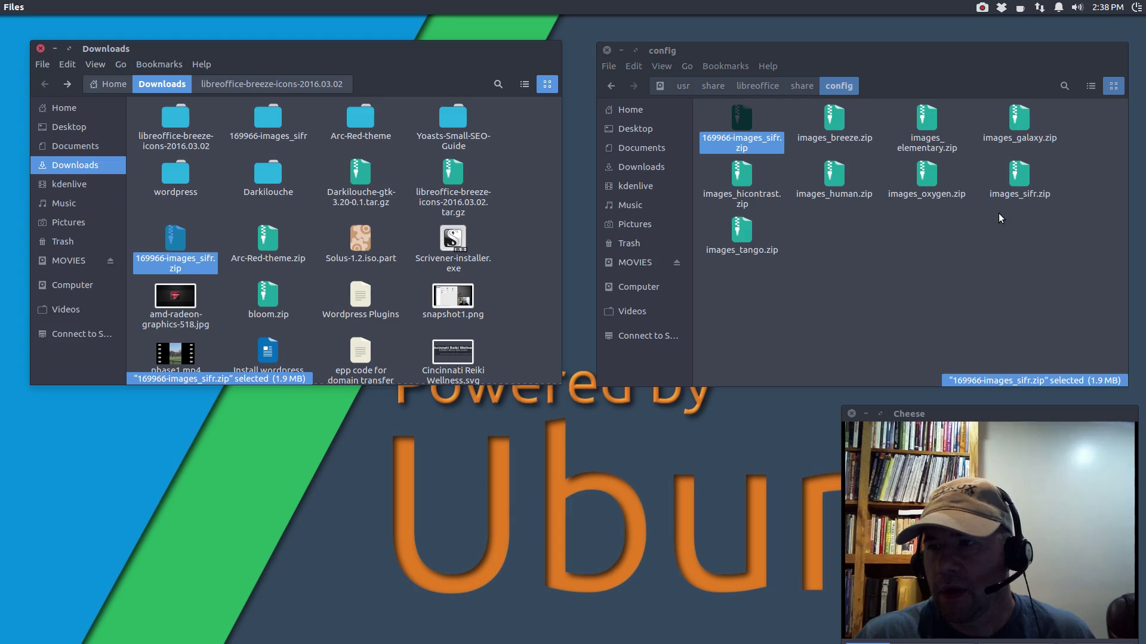
{"action": "left_click", "coordinate": [1022, 197]}
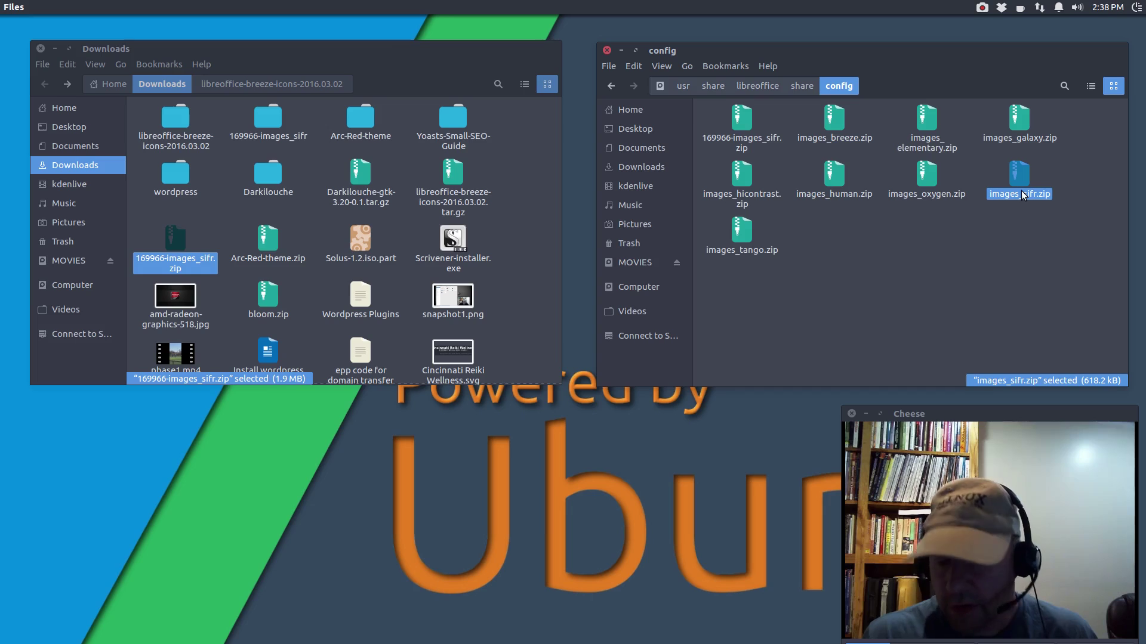
{"action": "key", "text": "Delete"}
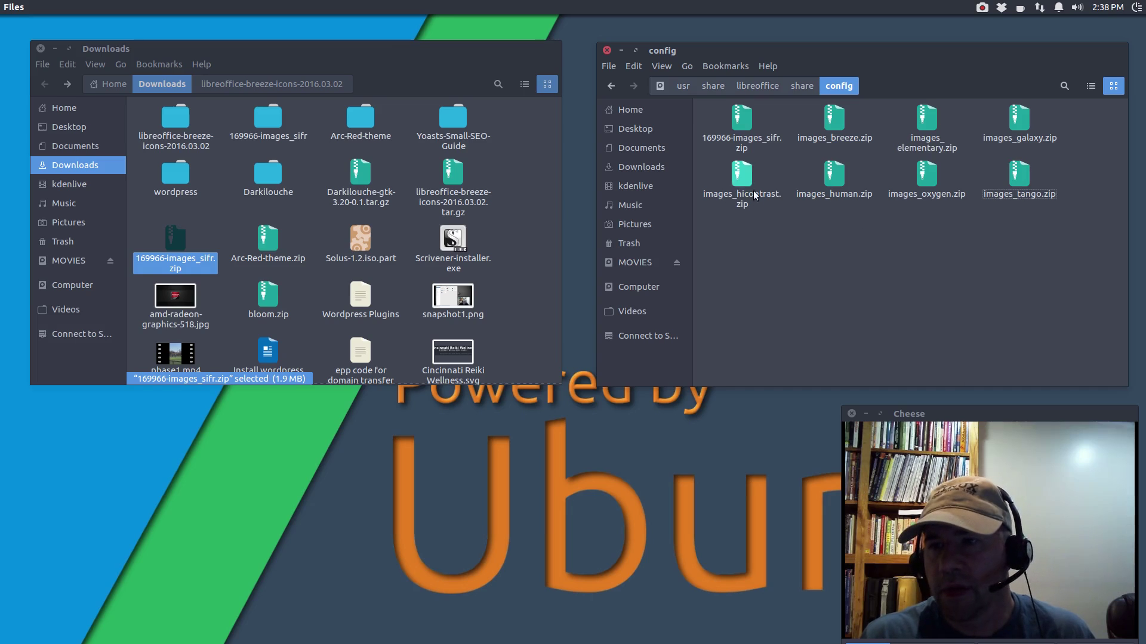
Step: Rename 169966-images_sifr.zip to images_sifr.zip and close the config folder window
{"action": "left_click", "coordinate": [747, 147]}
{"action": "right_click", "coordinate": [747, 147]}
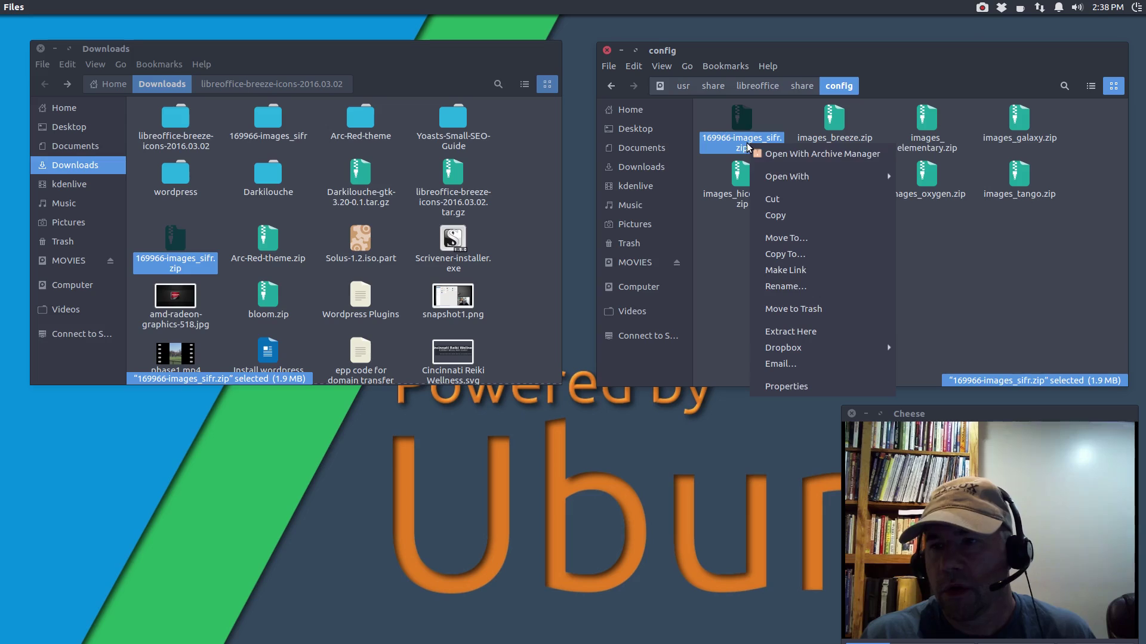
{"action": "left_click", "coordinate": [786, 286]}
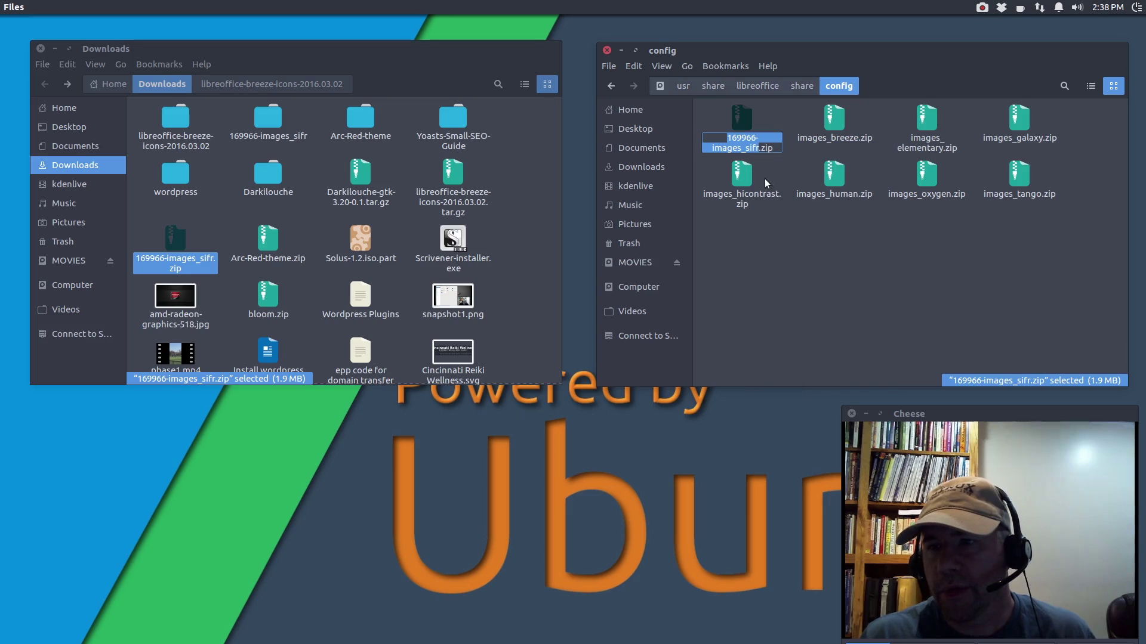
{"action": "left_click", "coordinate": [747, 151]}
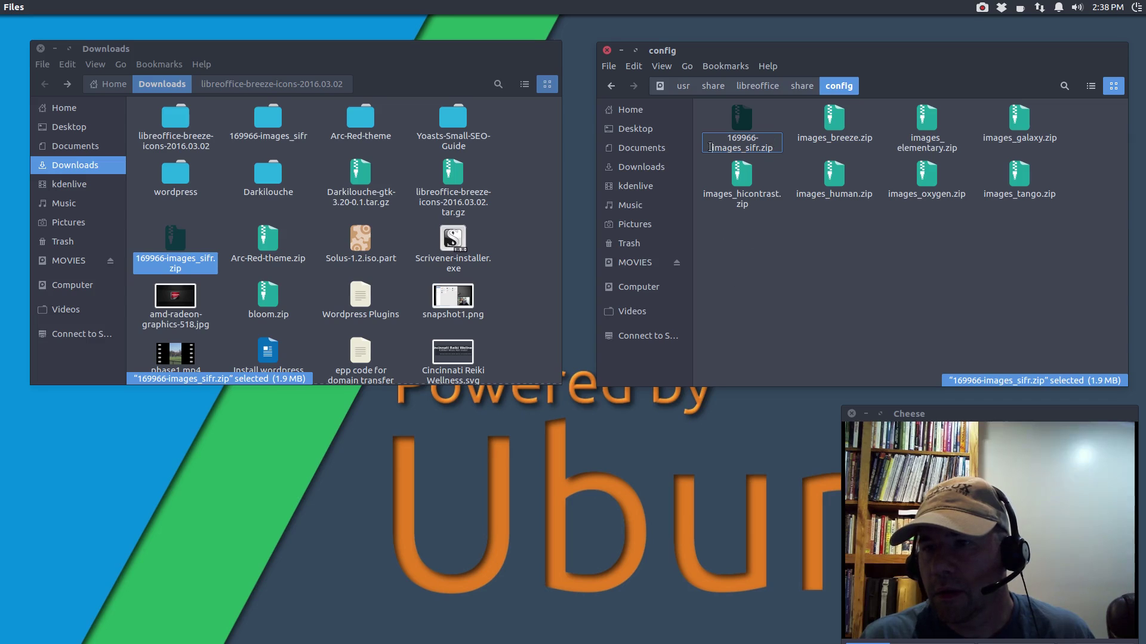
{"action": "left_click", "coordinate": [710, 147]}
{"action": "key", "text": "BackSpace"}
{"action": "key", "text": "BackSpace"}
{"action": "key", "text": "BackSpace"}
{"action": "key", "text": "BackSpace"}
{"action": "key", "text": "BackSpace"}
{"action": "key", "text": "BackSpace"}
{"action": "key", "text": "BackSpace"}
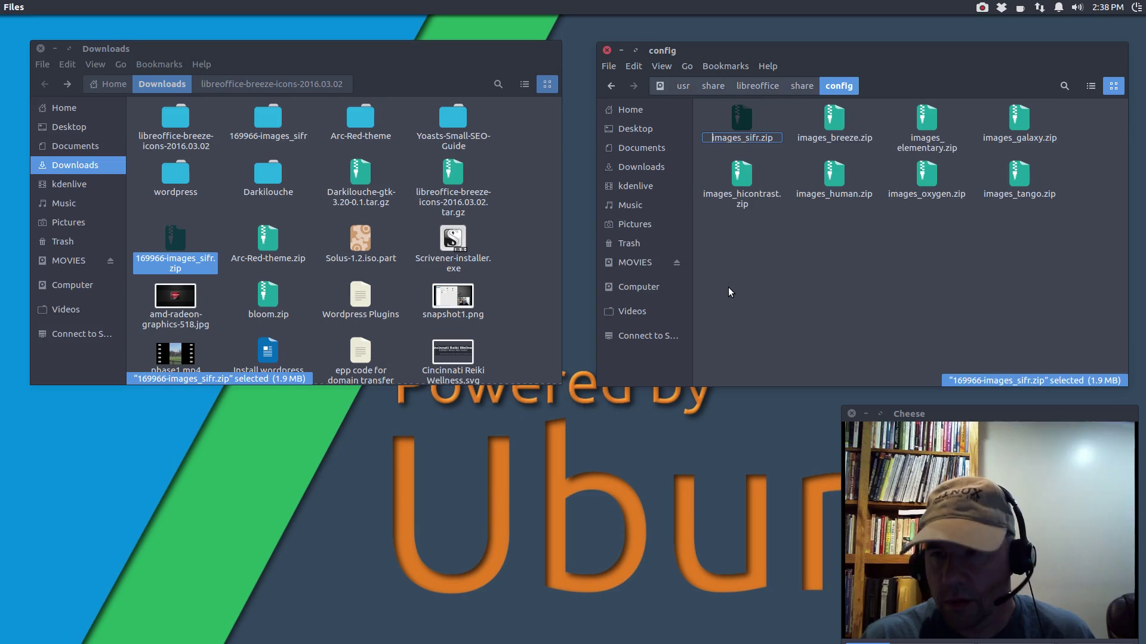
{"action": "key", "text": "Return"}
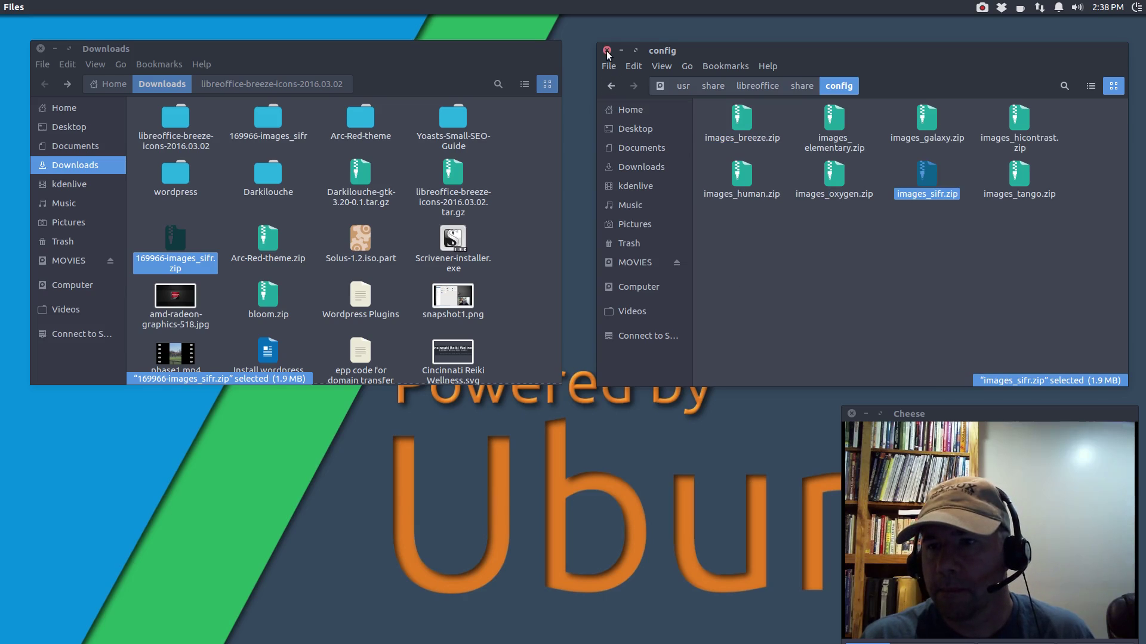
{"action": "left_click", "coordinate": [607, 53]}
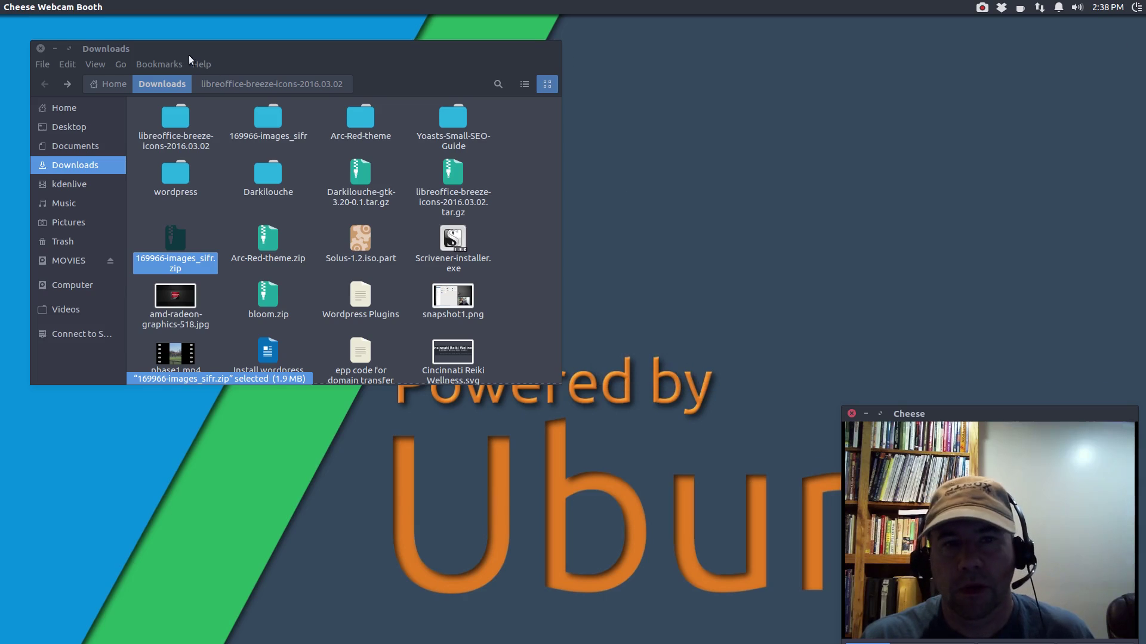
Step: Close the Downloads window and select Sifr as the icon style in Options › View
{"action": "left_click", "coordinate": [41, 49]}
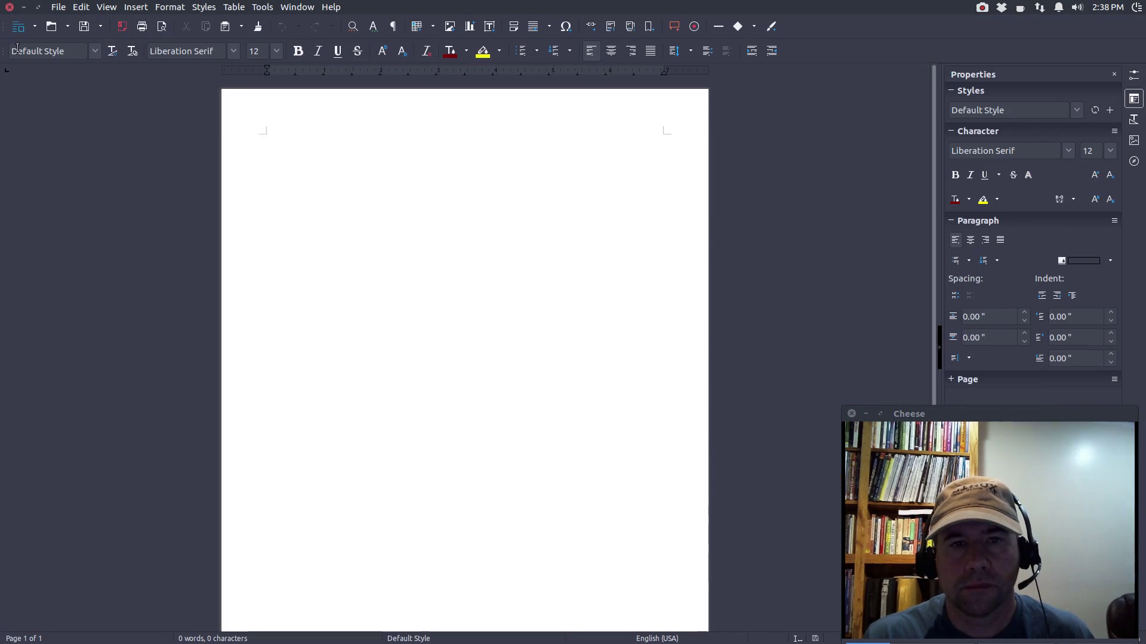
{"action": "left_click", "coordinate": [210, 9]}
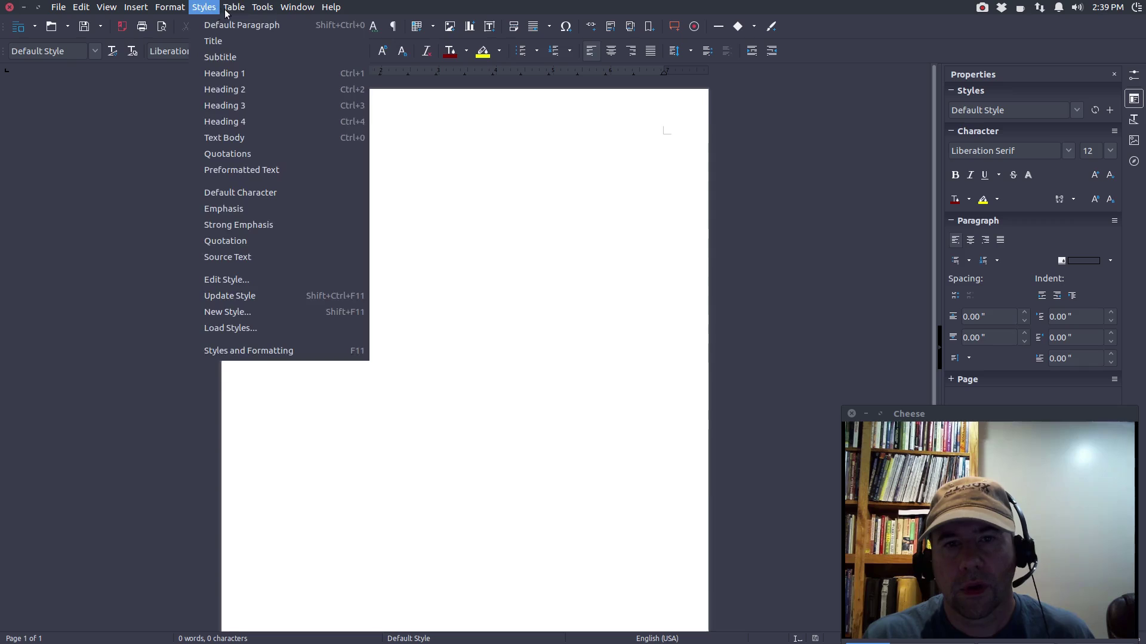
{"action": "mouse_move", "coordinate": [263, 7]}
{"action": "left_click", "coordinate": [289, 402]}
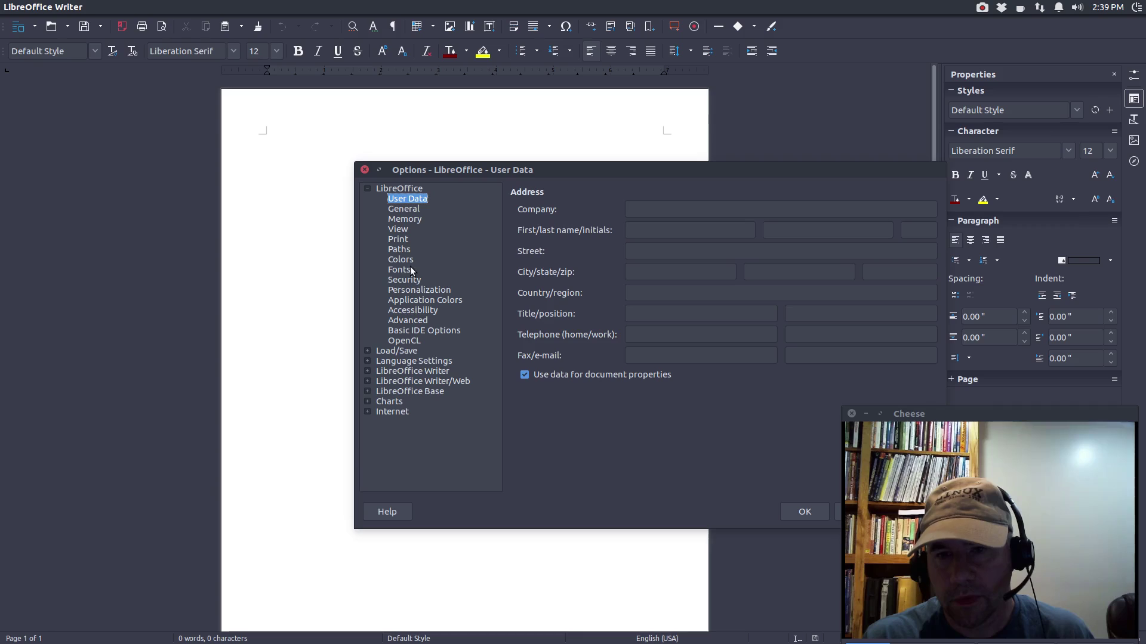
{"action": "left_click", "coordinate": [401, 232]}
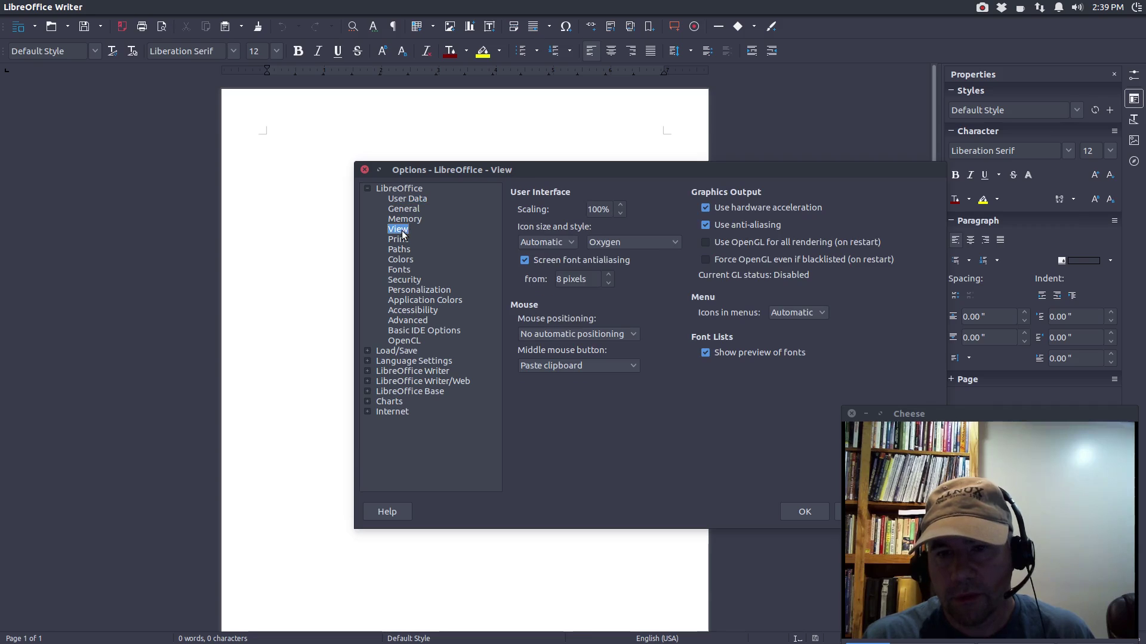
{"action": "left_click", "coordinate": [661, 245]}
{"action": "left_click", "coordinate": [618, 309]}
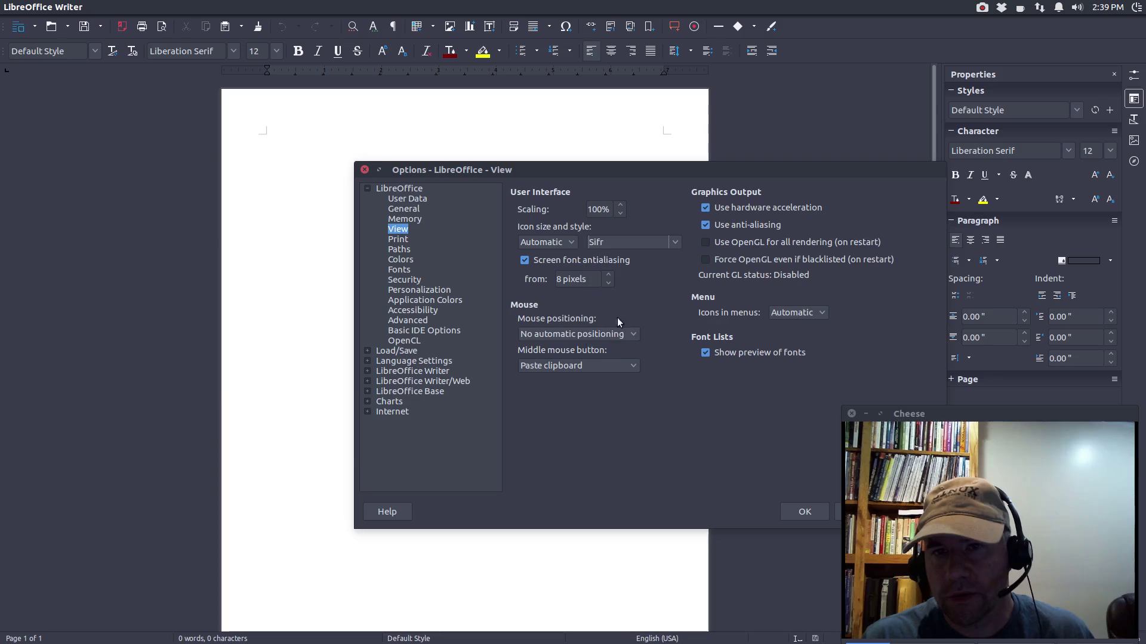
{"action": "left_click", "coordinate": [796, 511]}
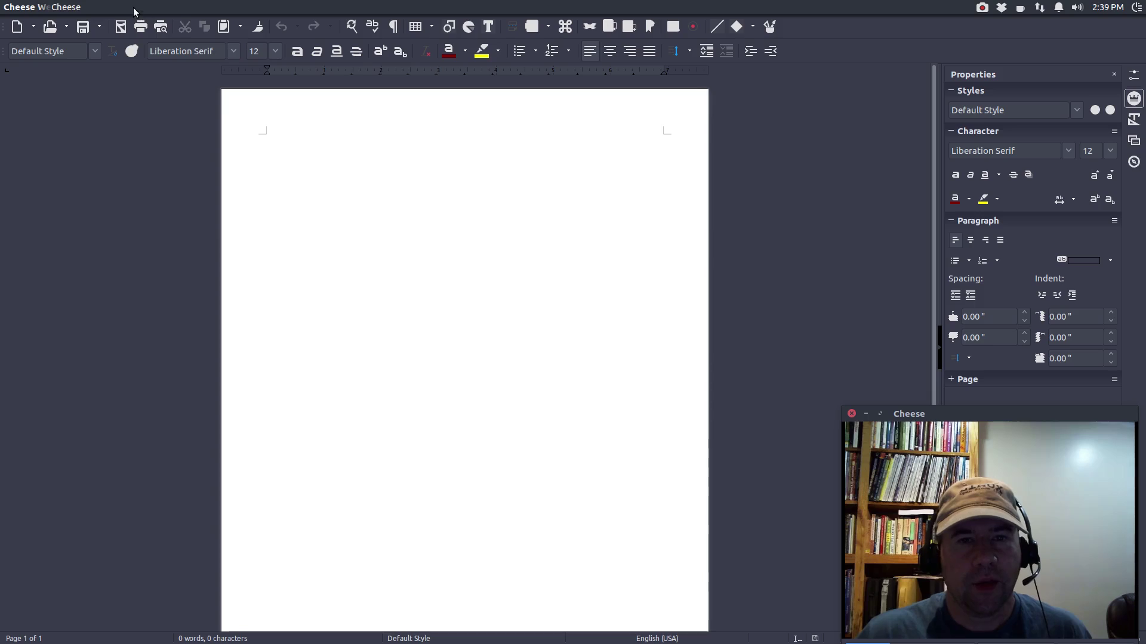
{"action": "left_click", "coordinate": [472, 18]}
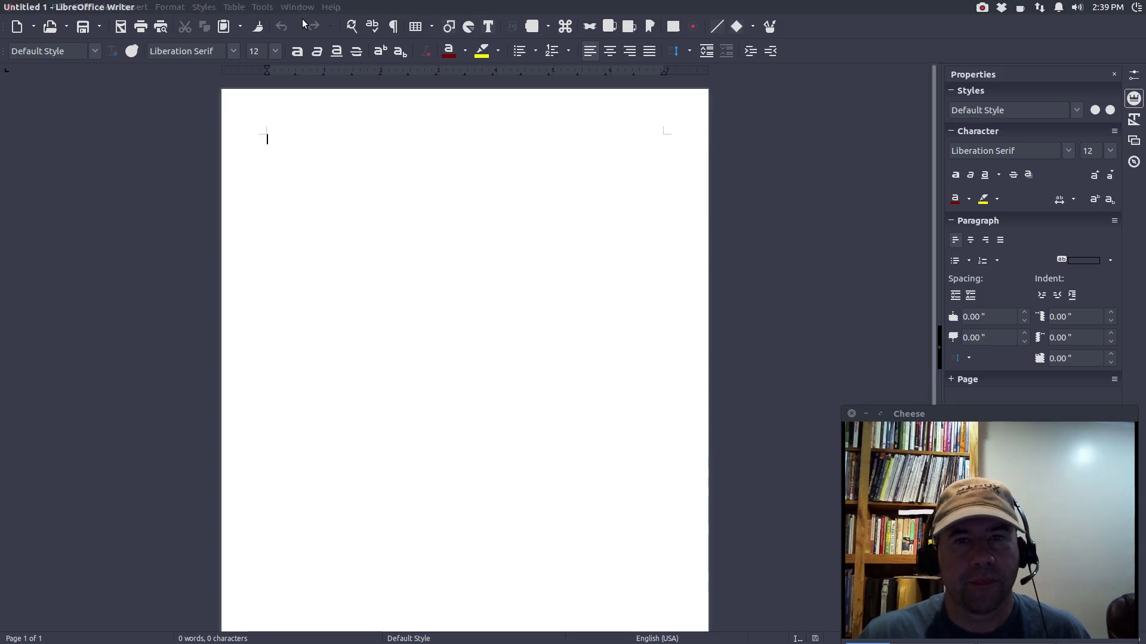